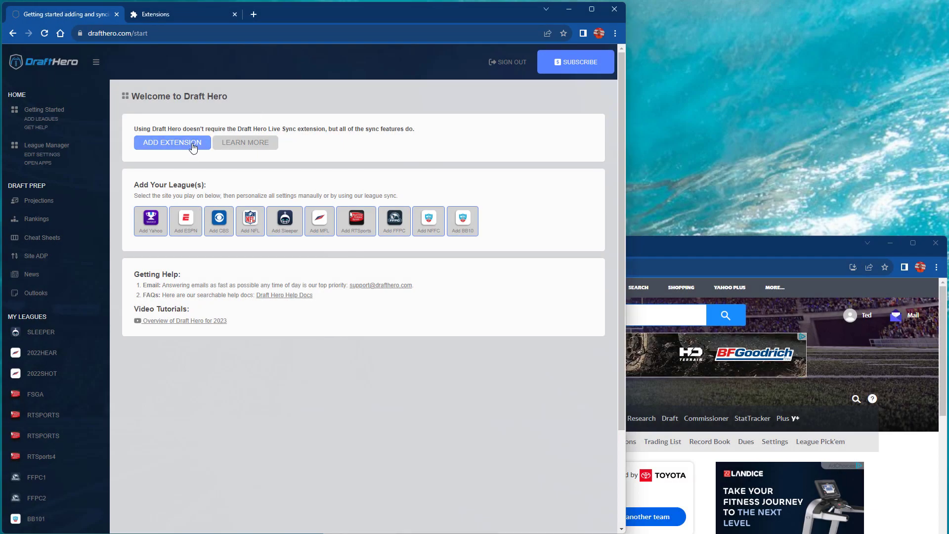
Step: Open the Add Browser Extension prompt from the Draft Hero start page
left_click(192, 144)
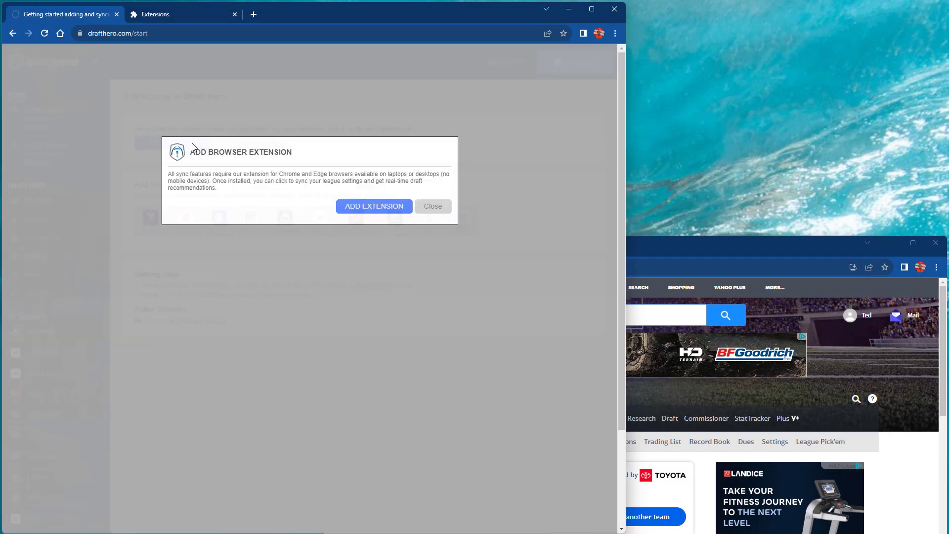
Step: Add the Draft Hero Live Sync for Fantasy Football extension to Chrome from its store page
left_click(381, 206)
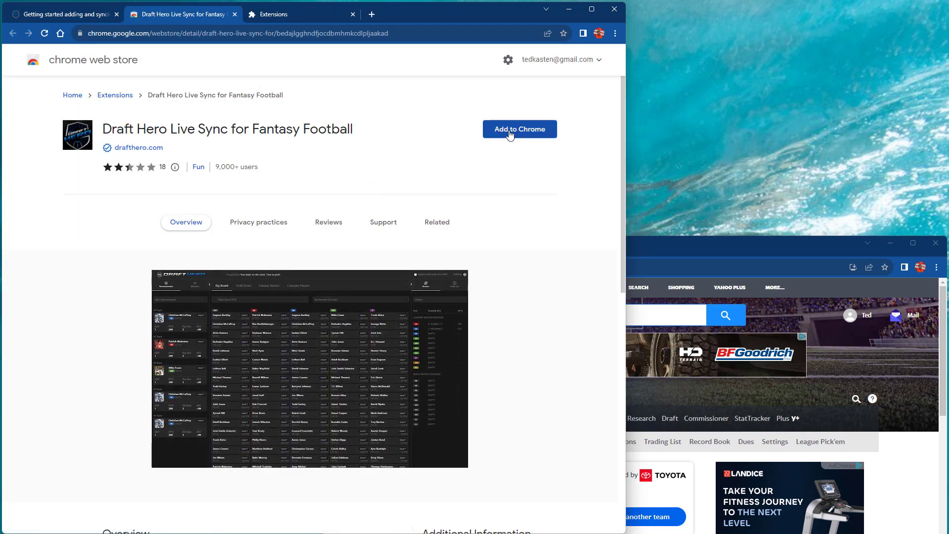
left_click(494, 130)
left_click(331, 144)
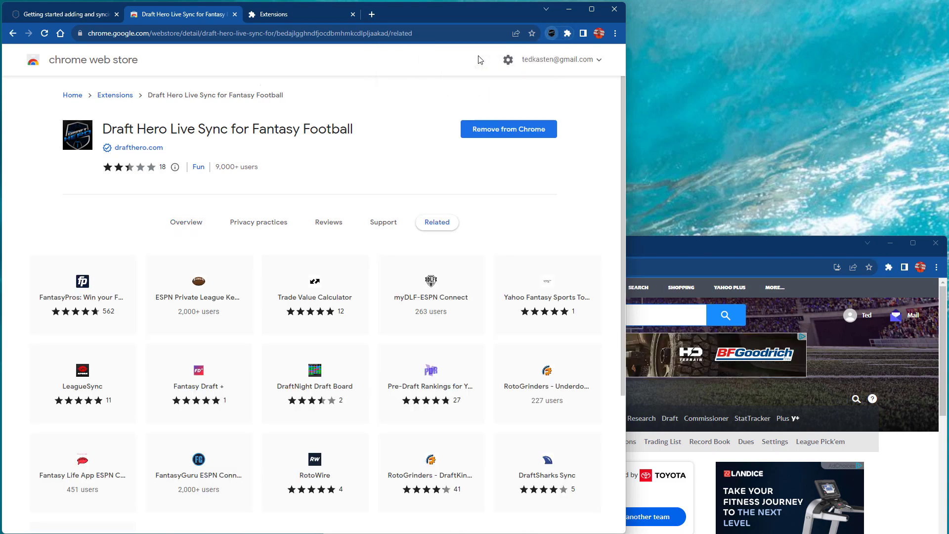
Step: Reload the Draft Hero start page so it detects the installed extension
left_click(79, 19)
left_click(45, 34)
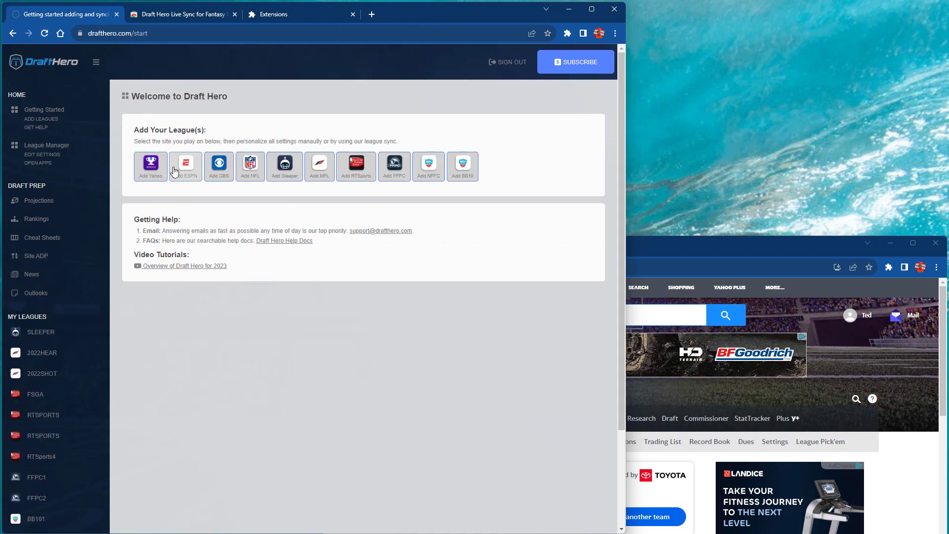
left_click_drag(665, 248, 666, 8)
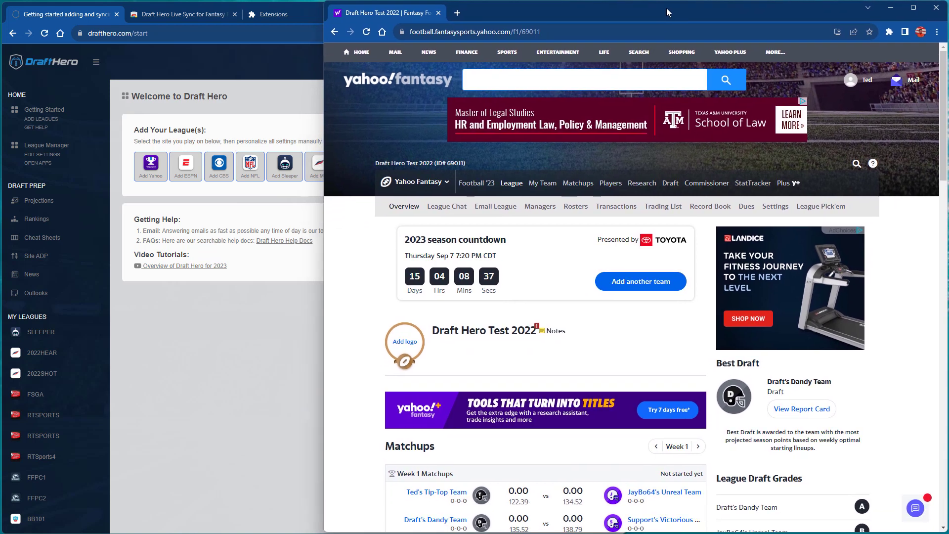
left_click(254, 67)
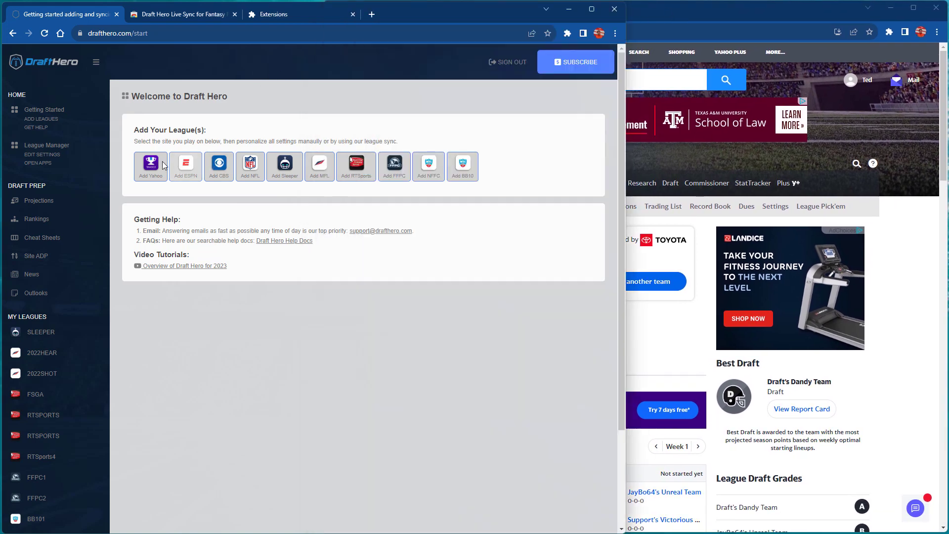
Step: Add Yahoo League 69011 and sync its settings from Yahoo
left_click(144, 164)
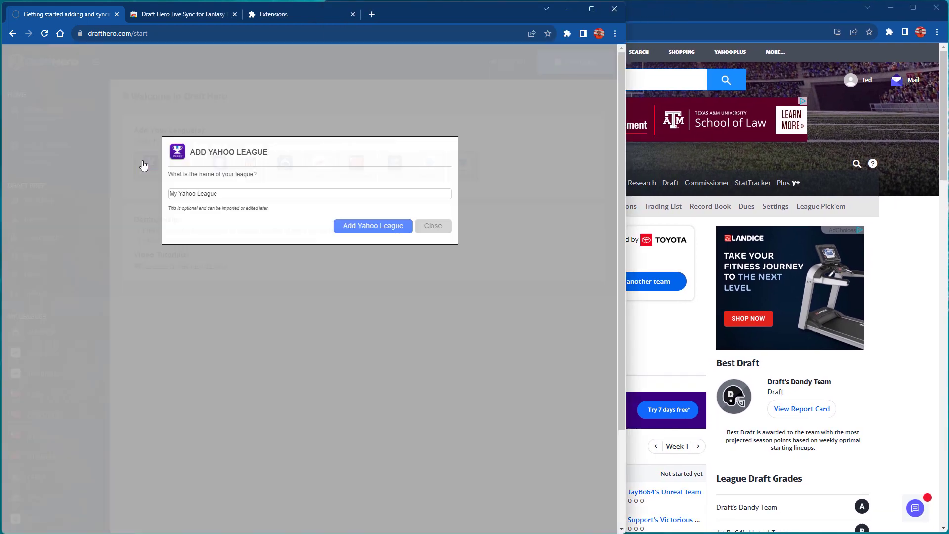
left_click(360, 226)
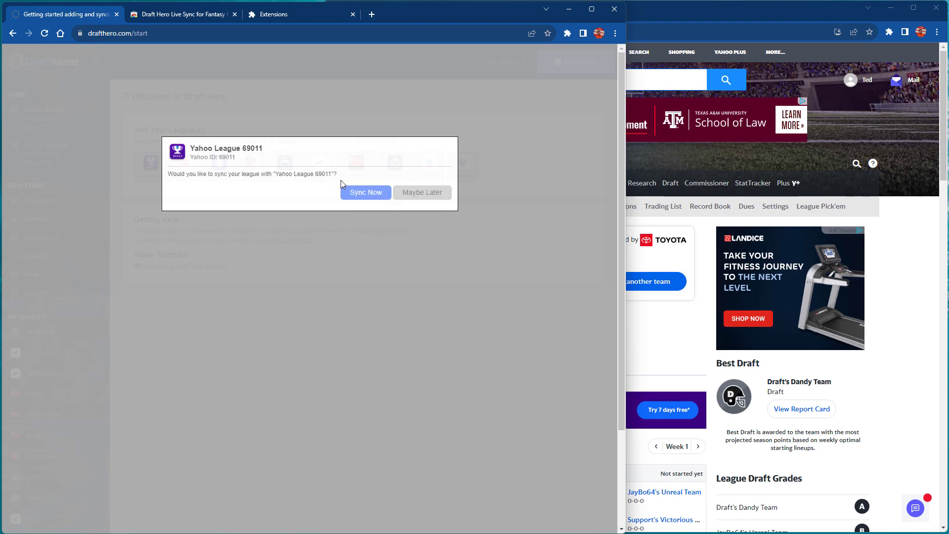
left_click(364, 196)
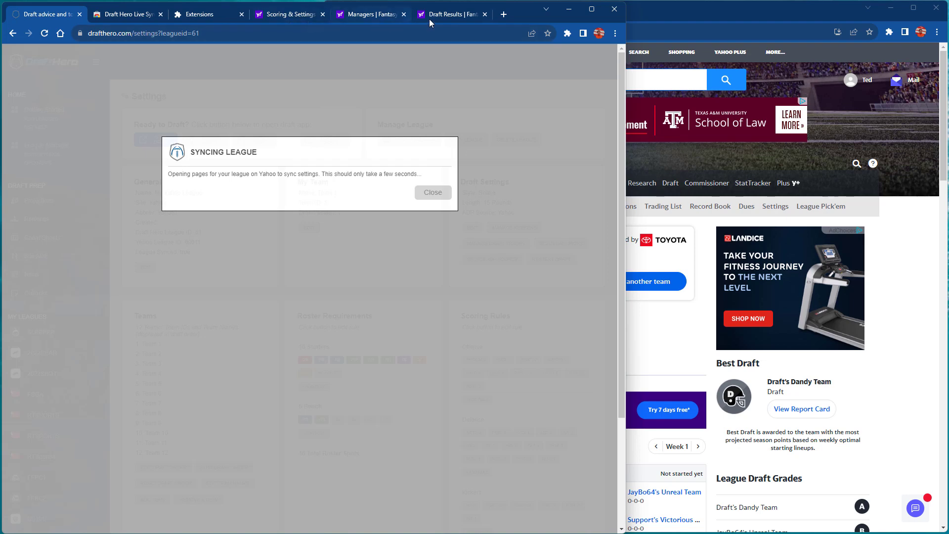
Step: Select your own team in the Settings Synced dialog for league 69011, picking fourth
left_click(345, 193)
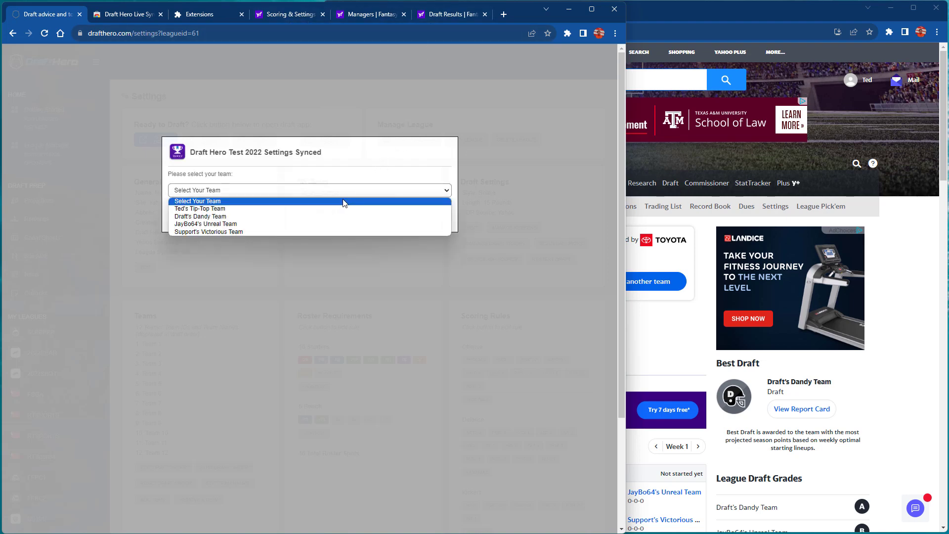
left_click(339, 208)
left_click(434, 215)
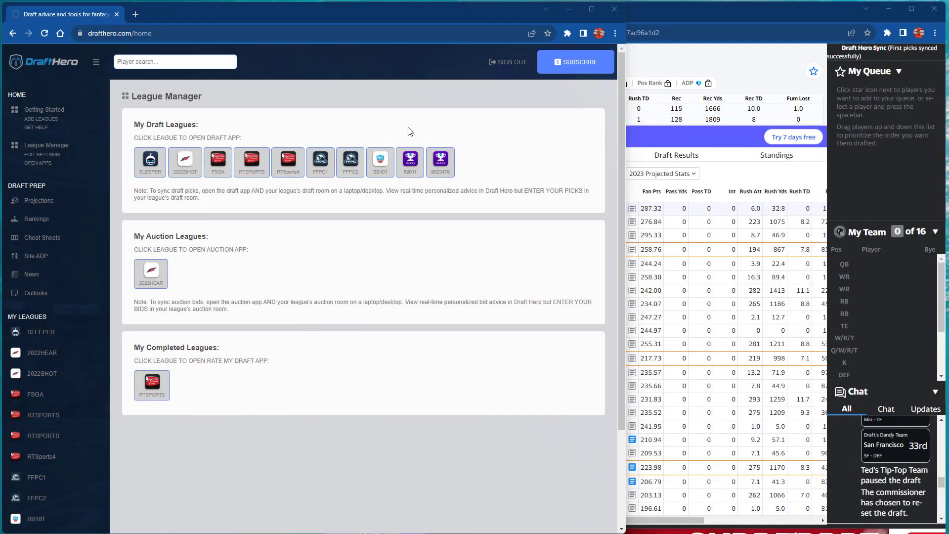
Step: Confirm league 69011's settings and launch its Sync Draft board
left_click(411, 170)
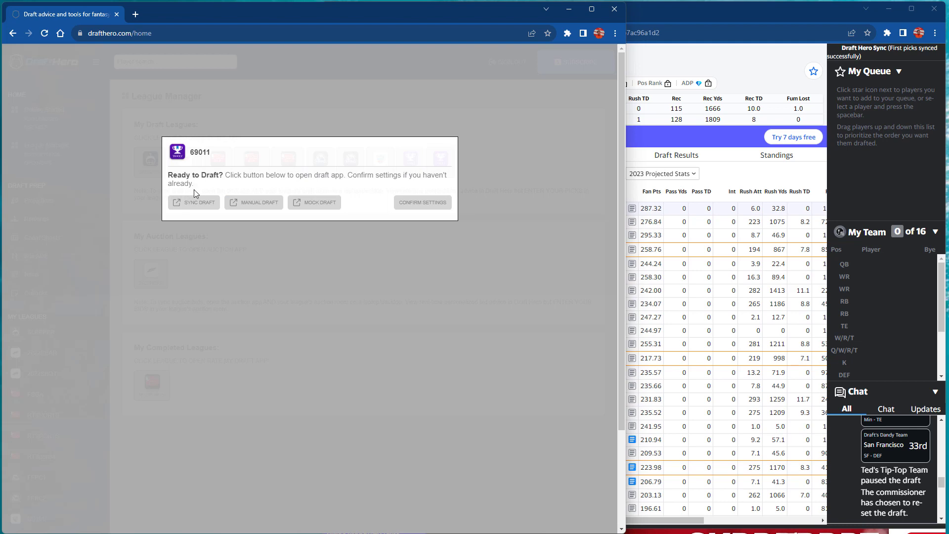
left_click(423, 207)
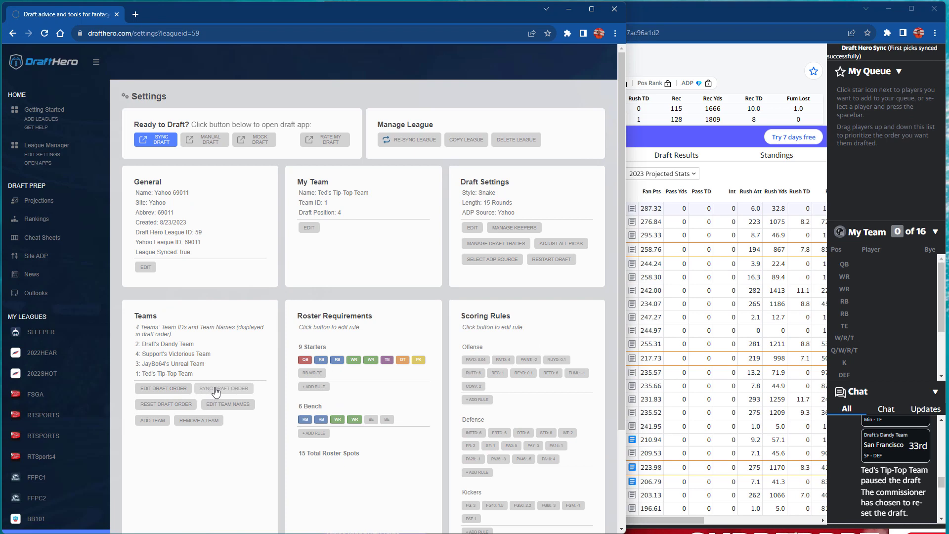
left_click(161, 143)
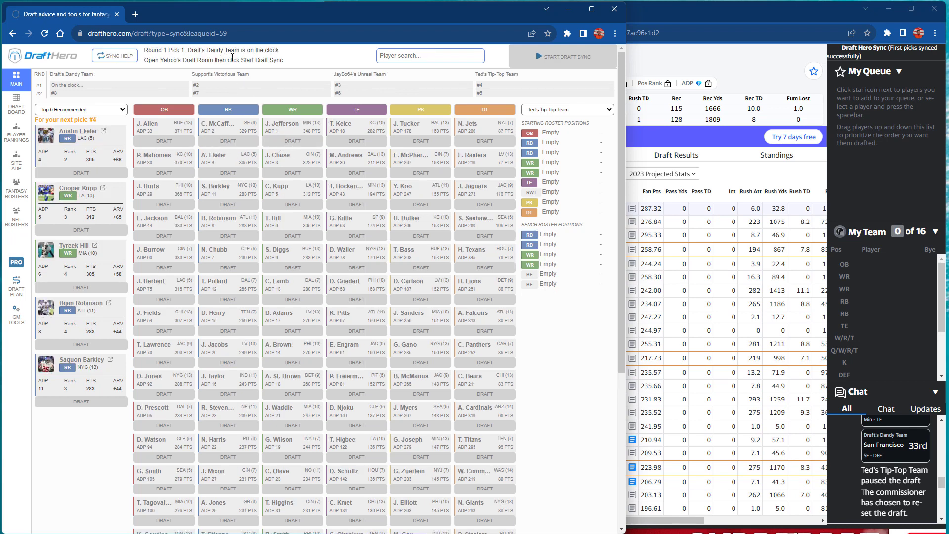
left_click(679, 71)
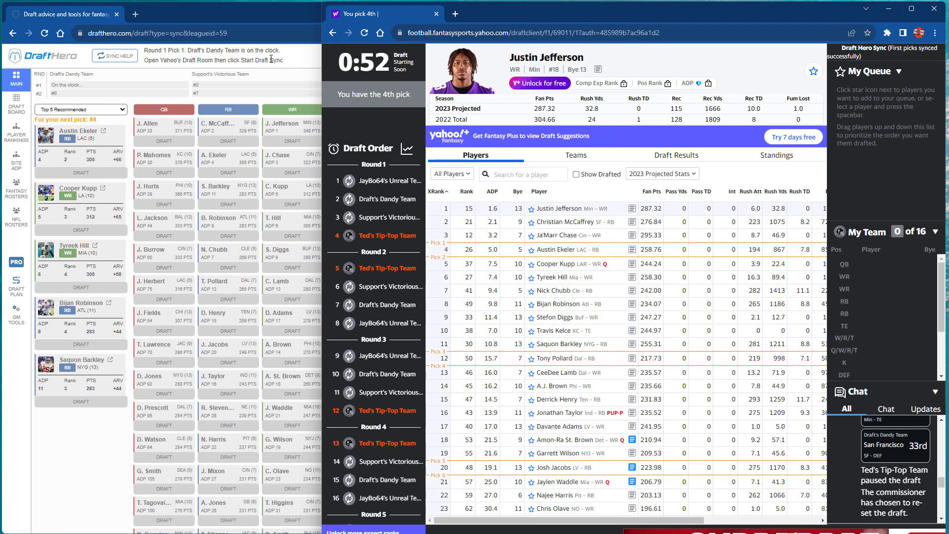
key("super+Down")
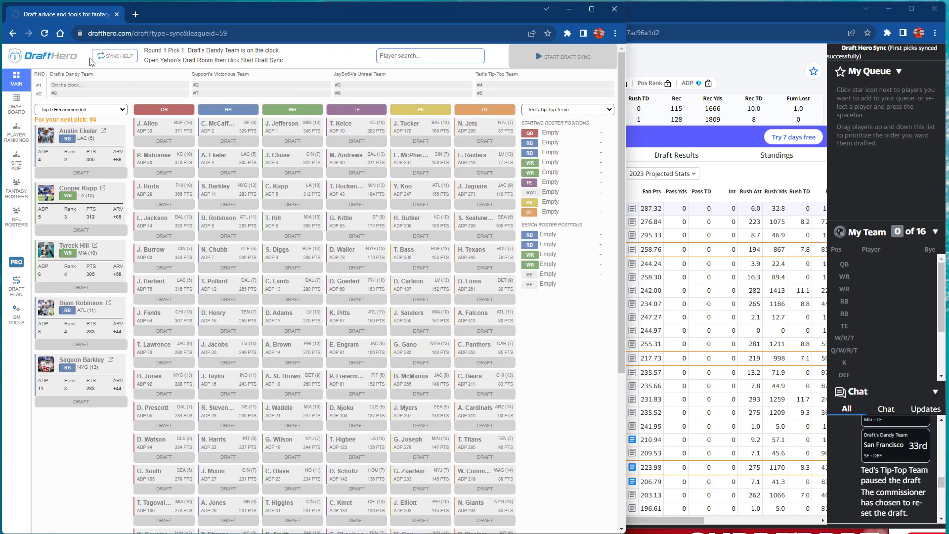
Step: Import and save Yahoo's draft order in league 69011's settings
left_click(56, 56)
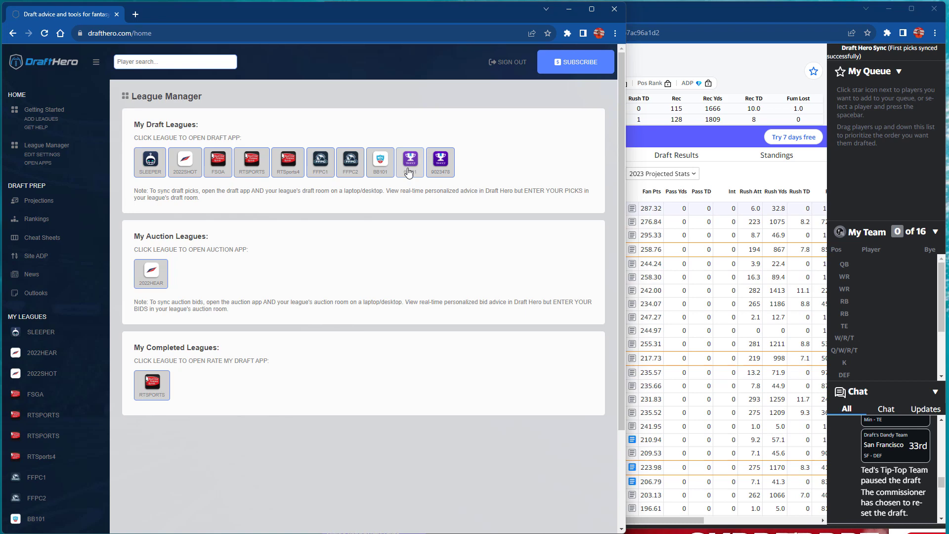
left_click(409, 169)
left_click(435, 203)
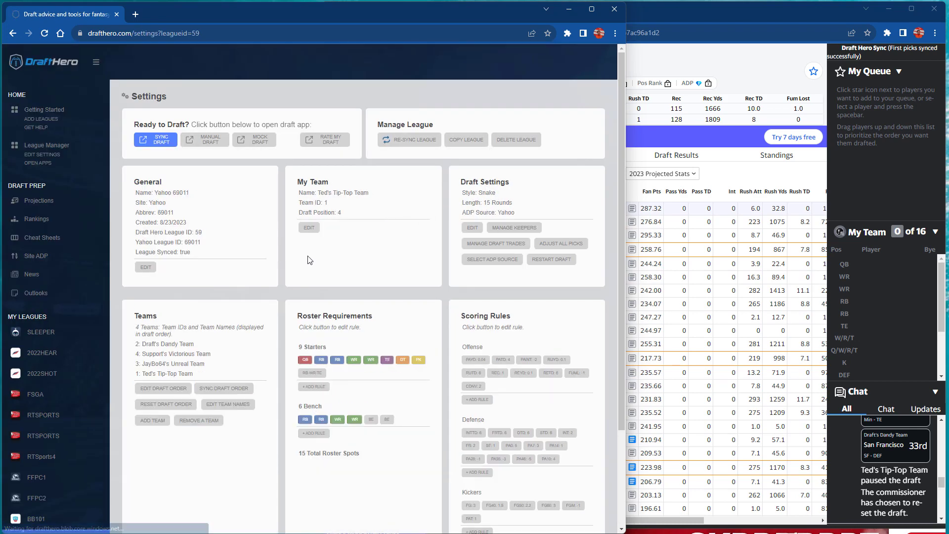
left_click(207, 392)
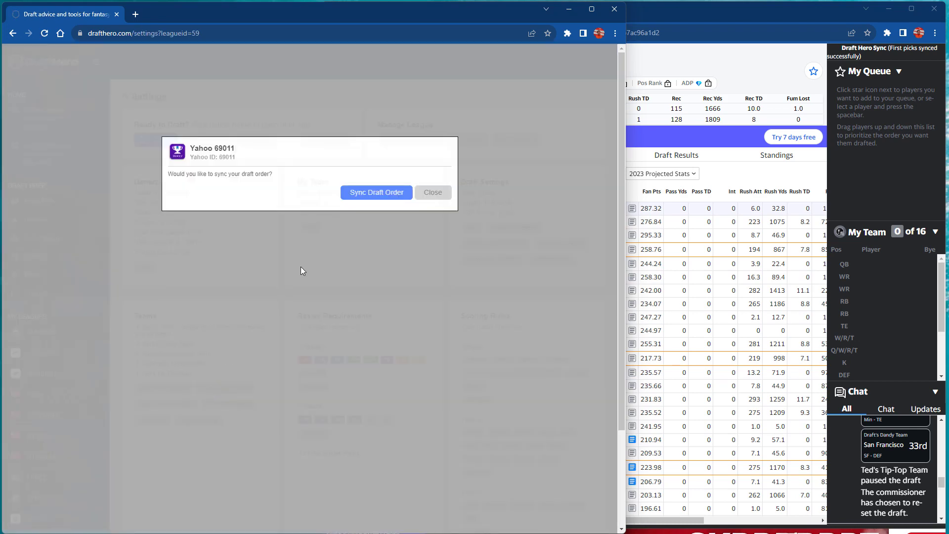
left_click(372, 196)
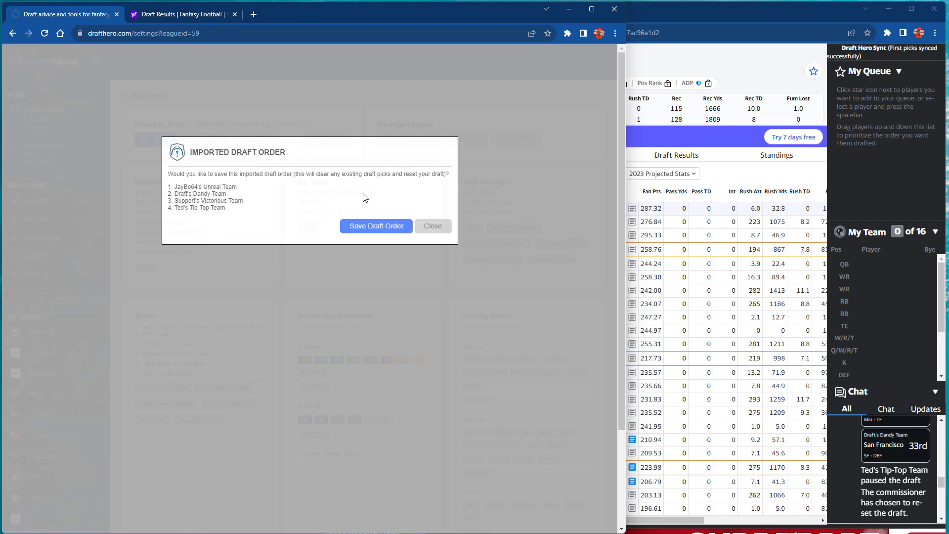
left_click(372, 230)
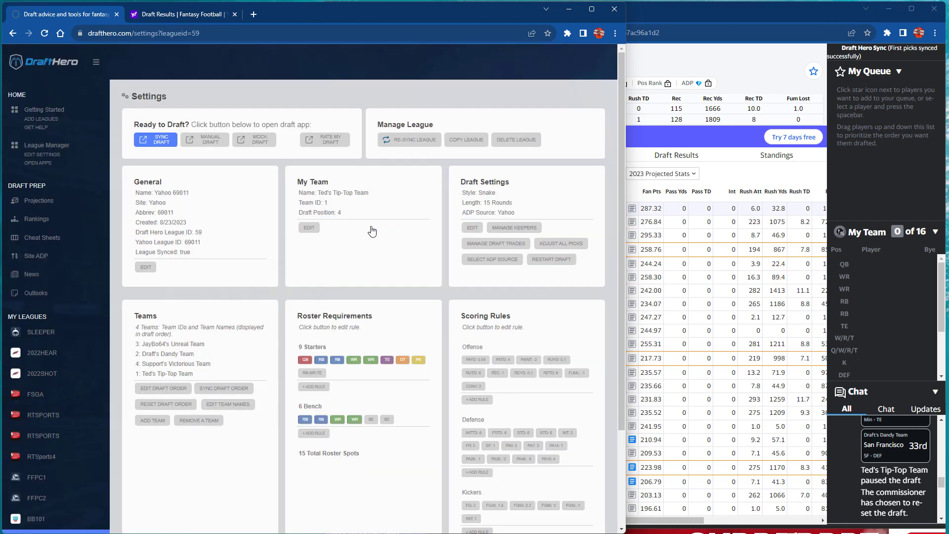
Step: Relaunch the Sync Draft board and place it beside Yahoo's draft room
left_click(159, 142)
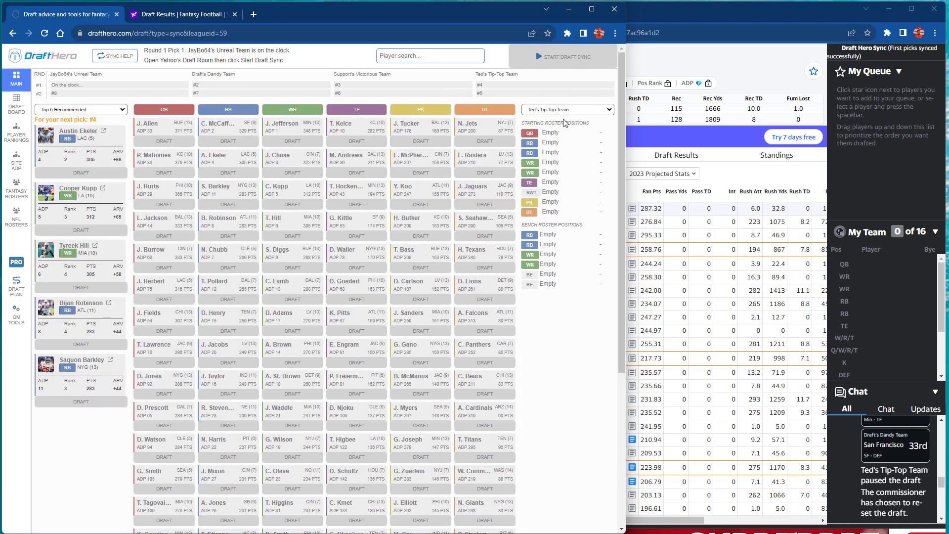
left_click(669, 72)
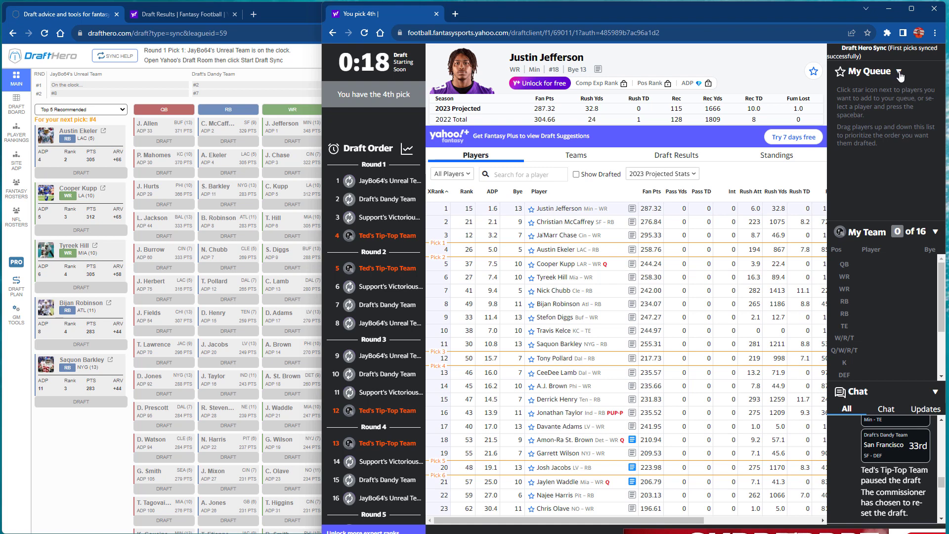
Step: Collapse My Team and My Queue, filter the chat to messages, and dismiss the updates alert
left_click(935, 235)
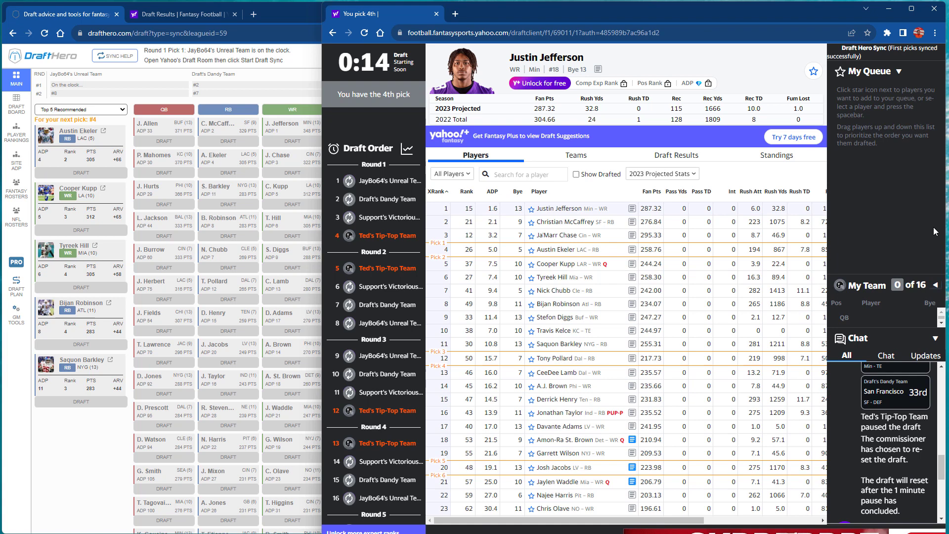
left_click(898, 71)
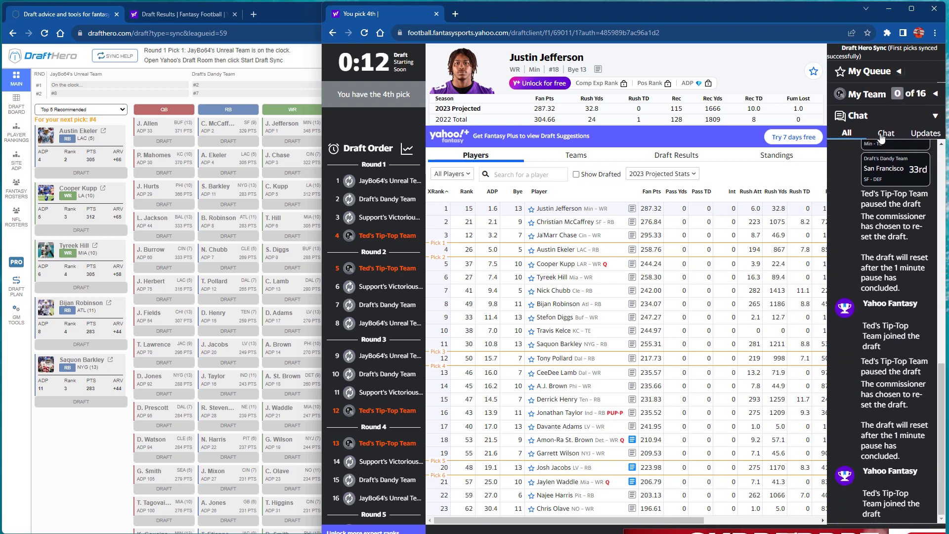
left_click(885, 138)
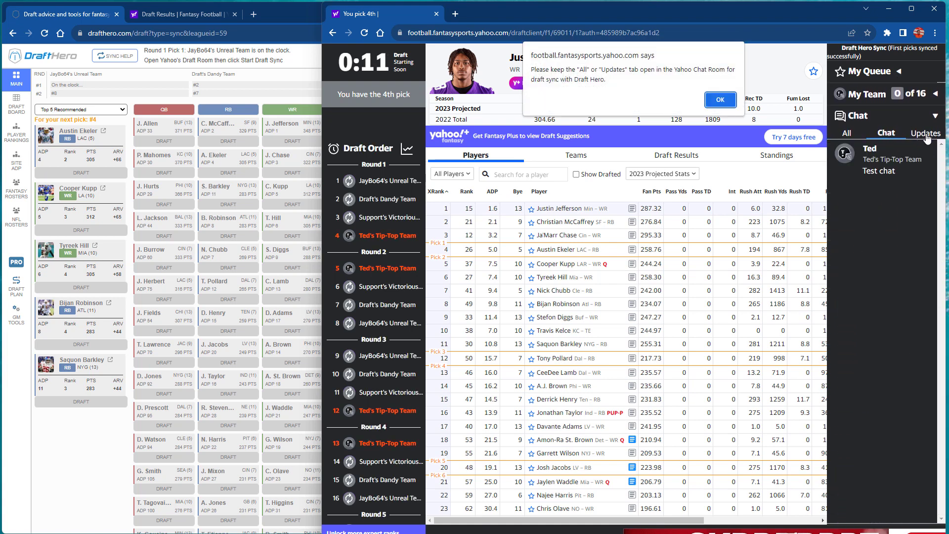
left_click(720, 101)
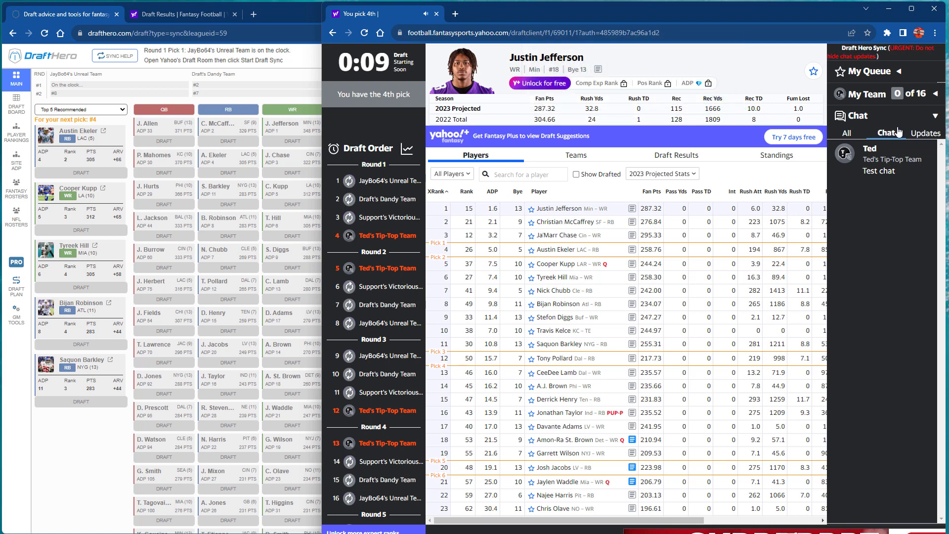
Step: Check the draft updates feed and results, seeing Justin Jefferson taken first overall
left_click(926, 133)
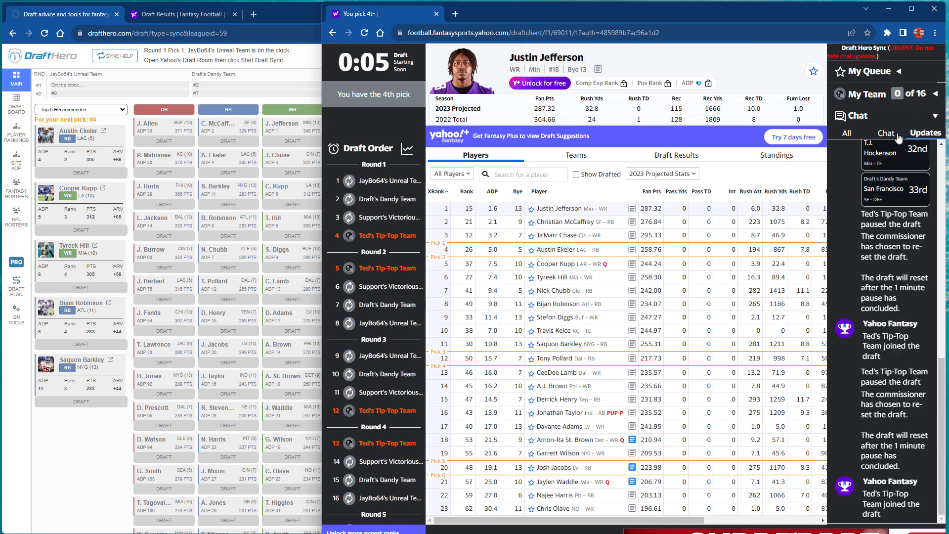
left_click(847, 136)
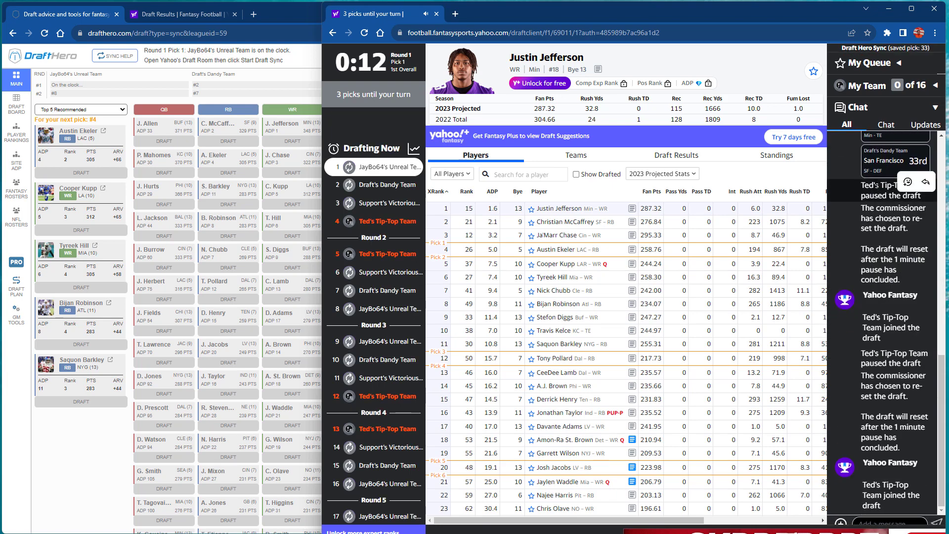
left_click(918, 128)
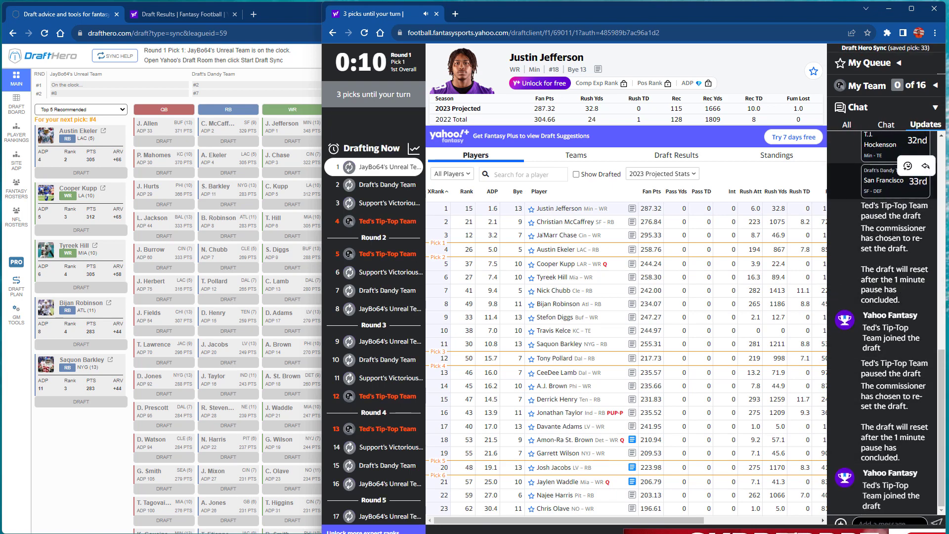
left_click(670, 157)
left_click(476, 155)
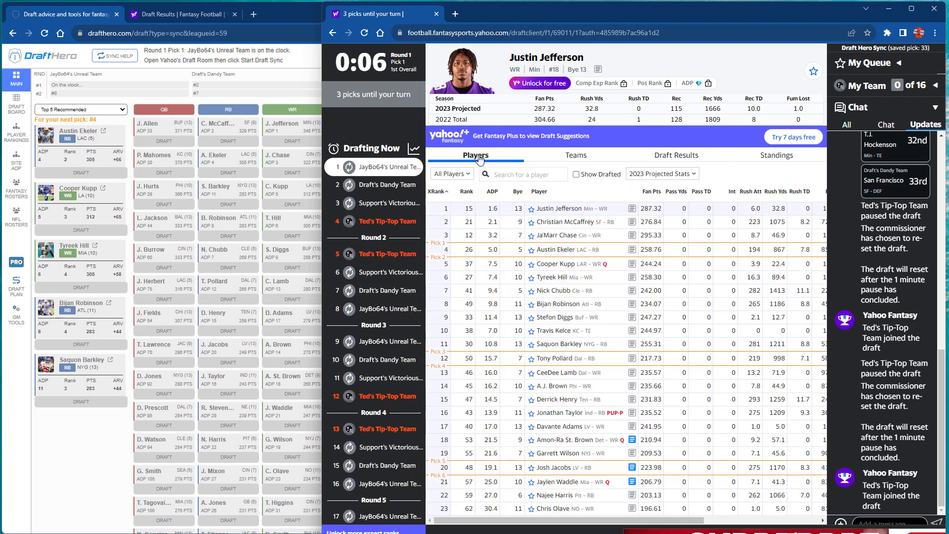
Step: Start Draft Sync so picks 1–3 fill in and Austin Ekeler is suggested at pick 4
left_click(298, 64)
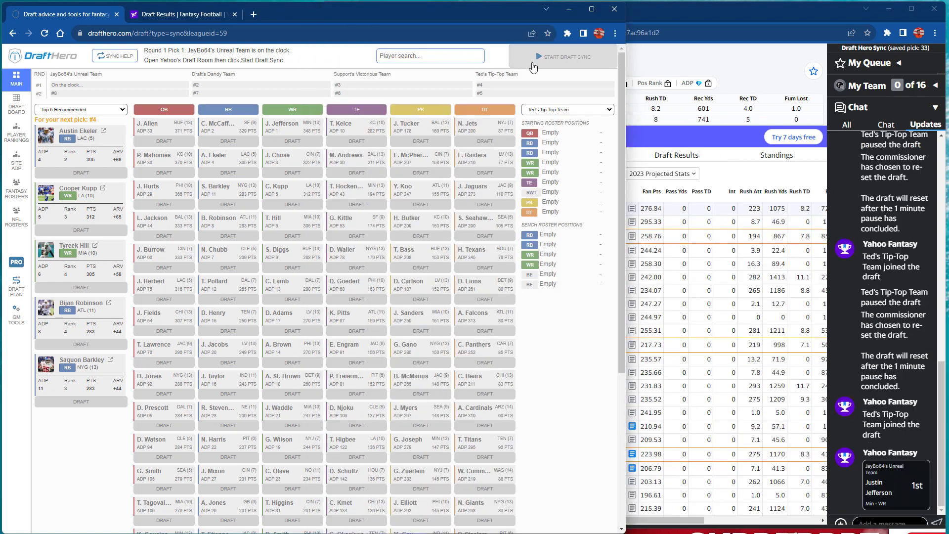
left_click(537, 58)
left_click(388, 230)
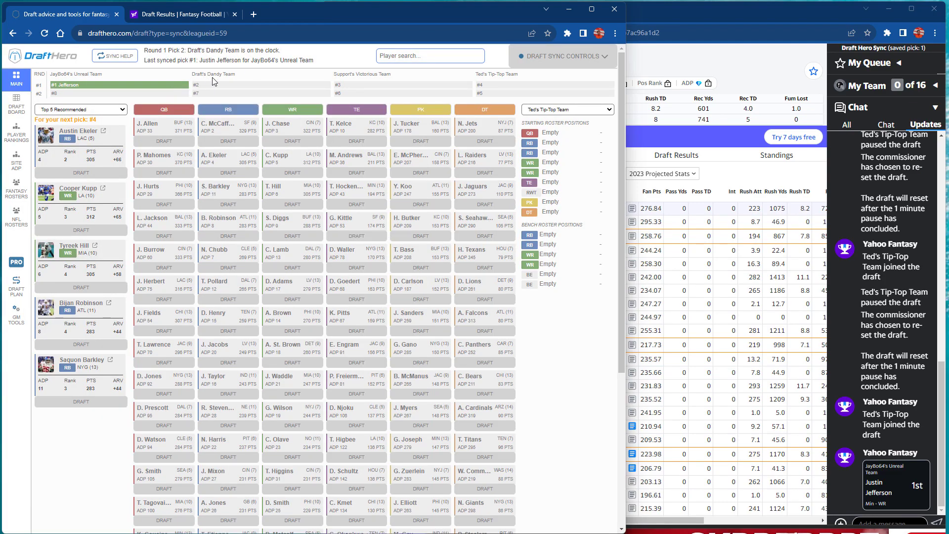
left_click(658, 63)
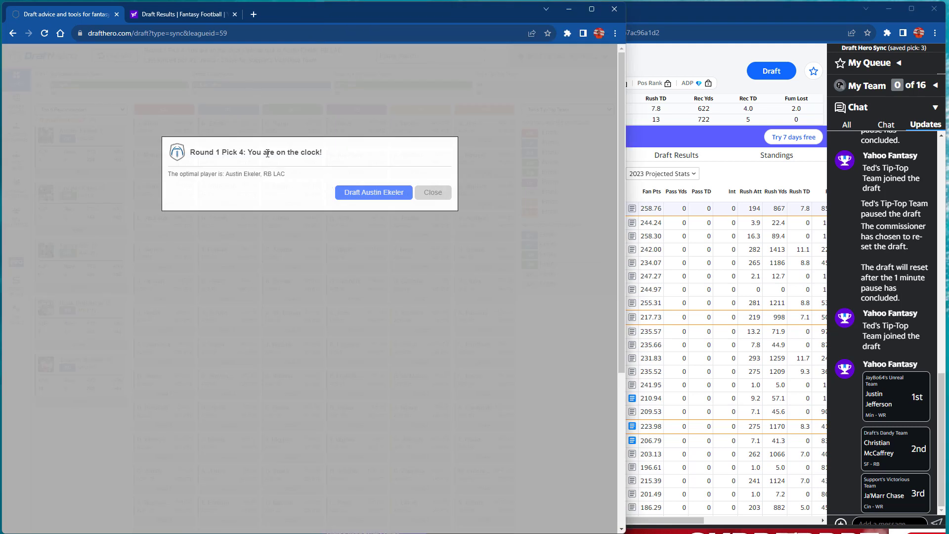
Step: Dismiss the pick 4 recommendation and look through the round-by-round Draft Plan
left_click(433, 193)
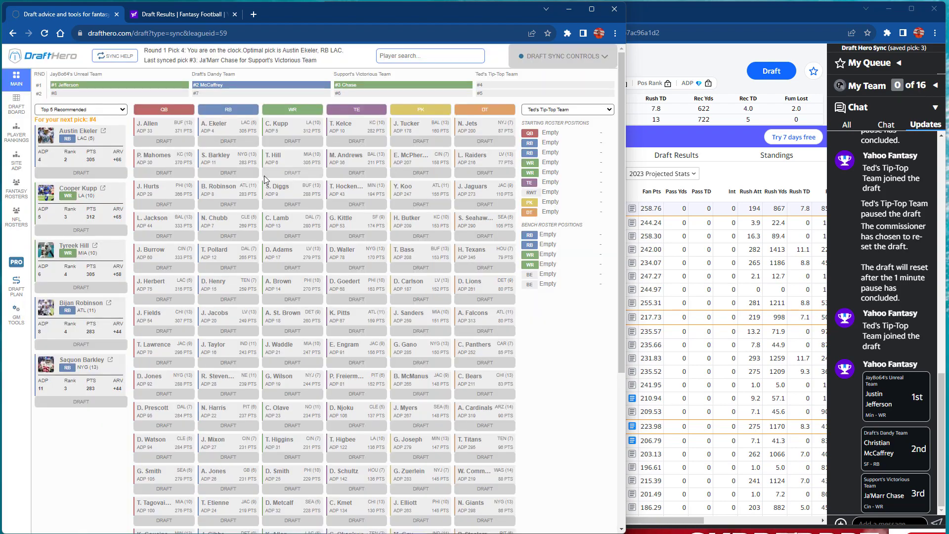
left_click(16, 286)
scroll(130, 292, "down", 2)
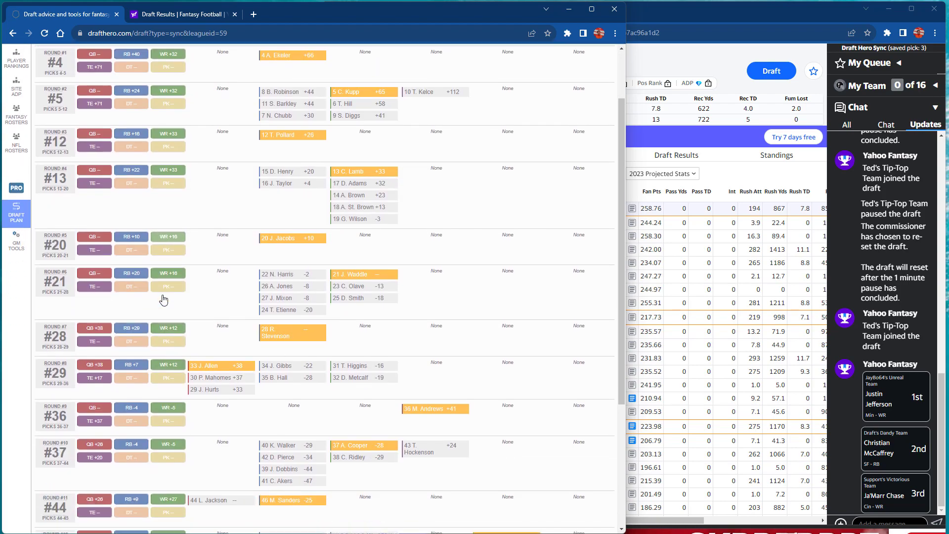
scroll(162, 294, "up", 2)
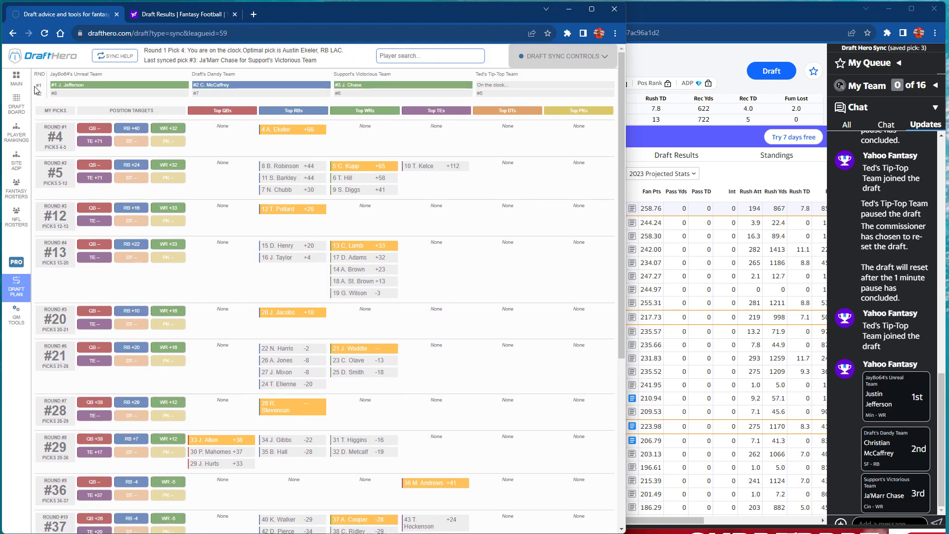
left_click(17, 79)
Step: Review the Player Rankings table, then bring up Yahoo's draft room for Round 2 Pick 5
left_click(16, 133)
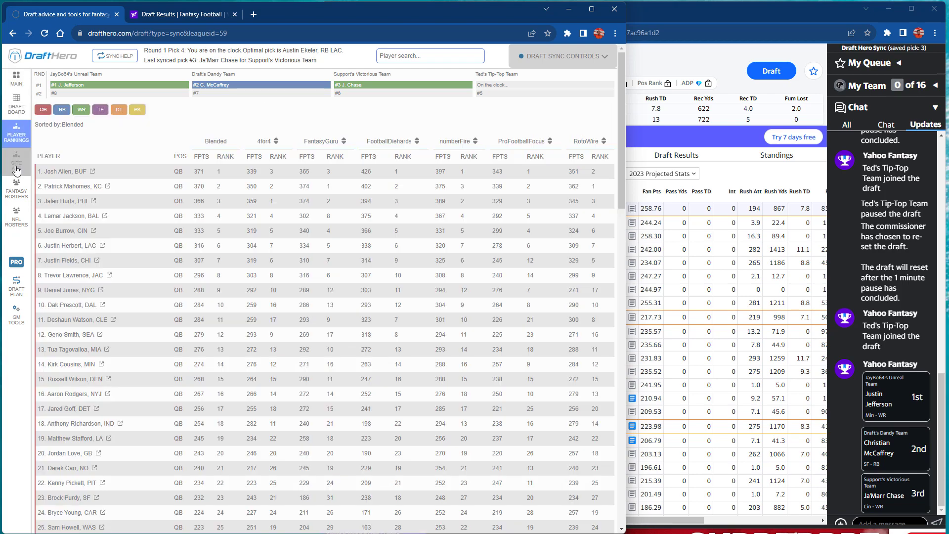
left_click(17, 78)
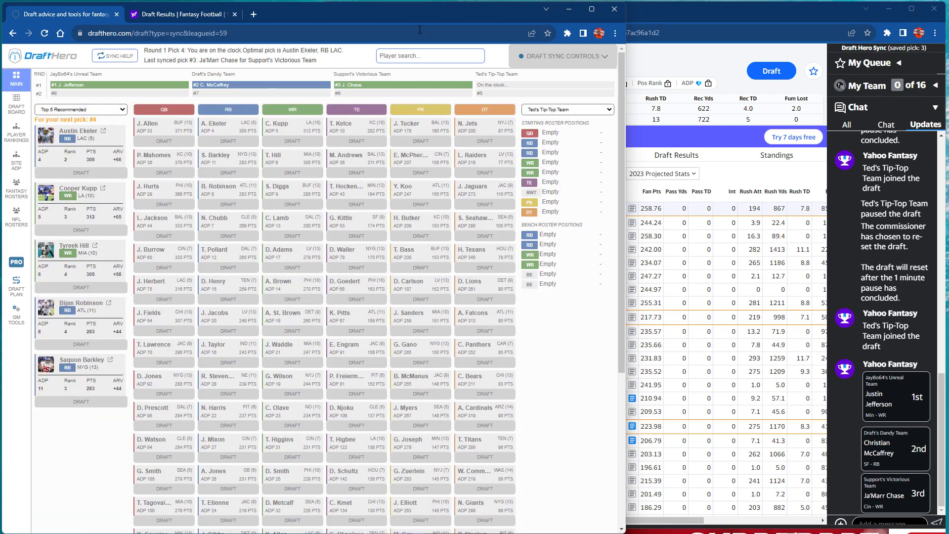
left_click(650, 63)
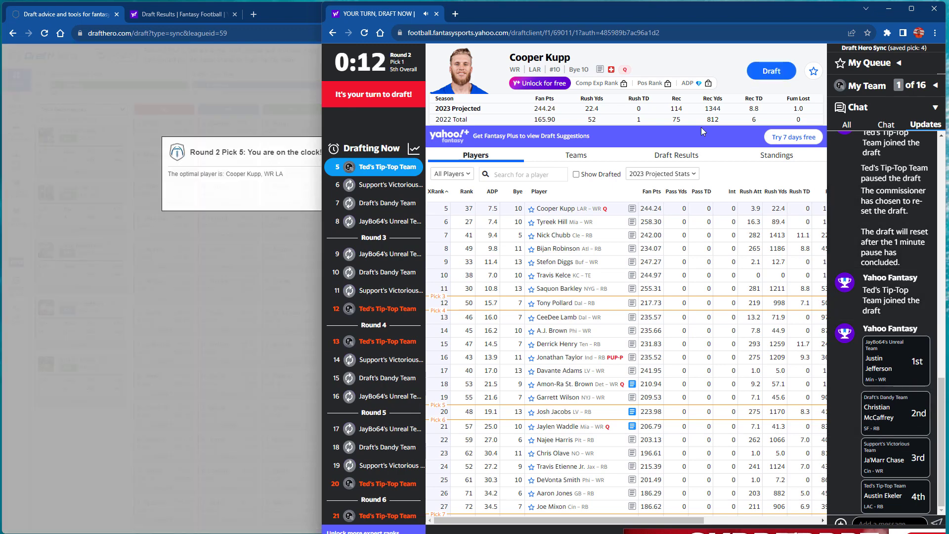
Step: Dismiss Draft Hero's round 2 pick 5 recommendation and draft Cooper Kupp in Yahoo
left_click(303, 186)
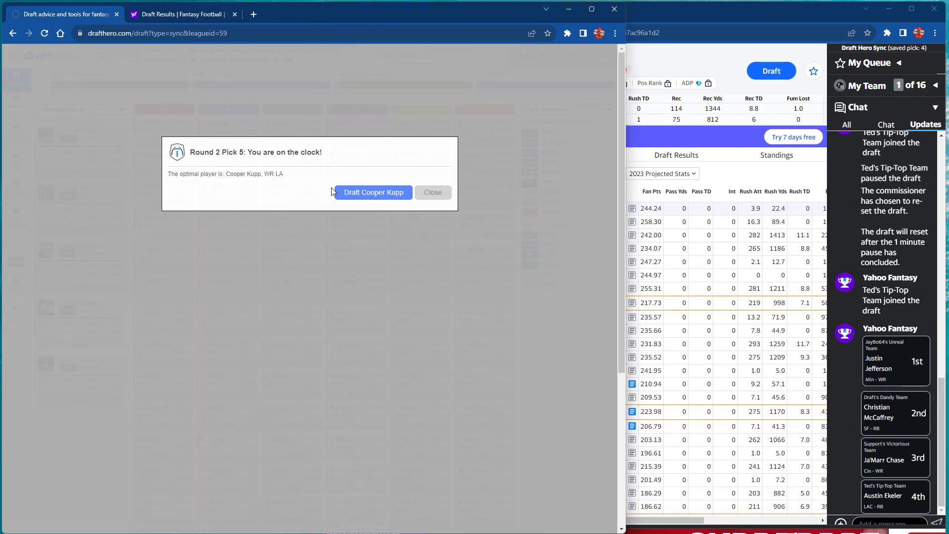
left_click(426, 193)
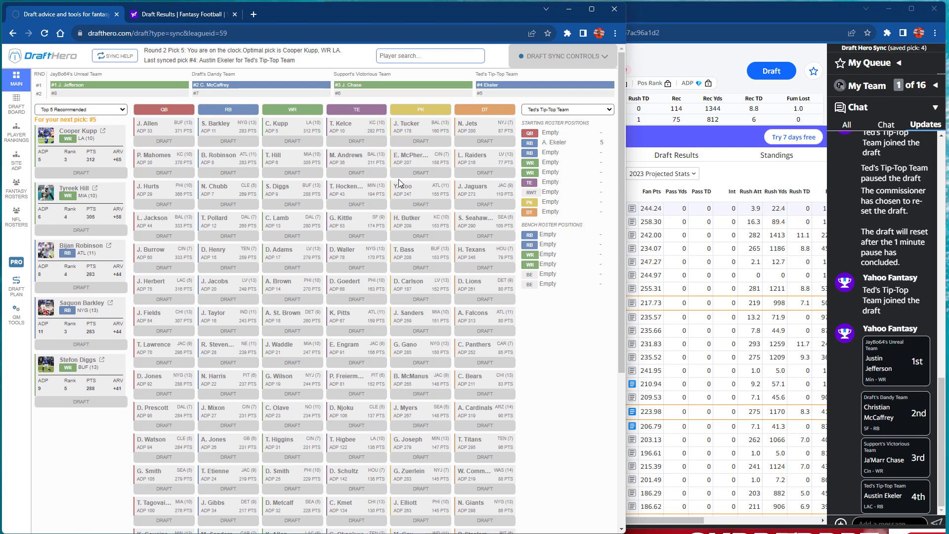
left_click(693, 68)
left_click(774, 73)
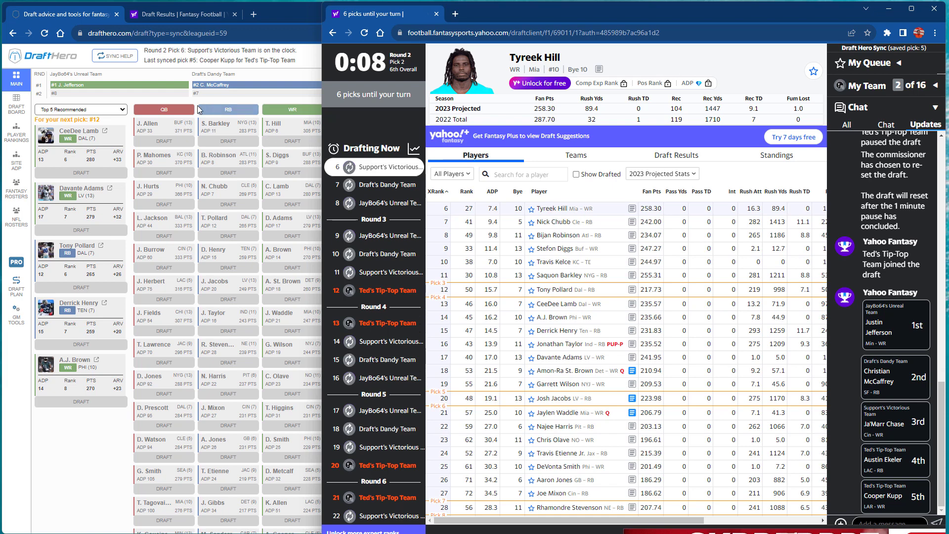
Step: Check Draft Hero's Draft Board grid, return to Main, then show Yahoo's Draft Results tab
left_click(221, 100)
left_click(16, 114)
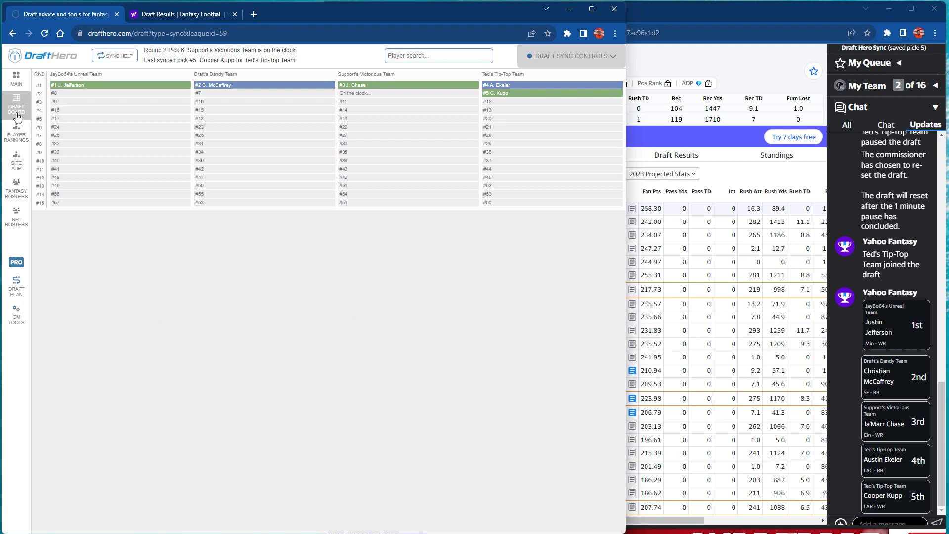
left_click(17, 78)
left_click(668, 60)
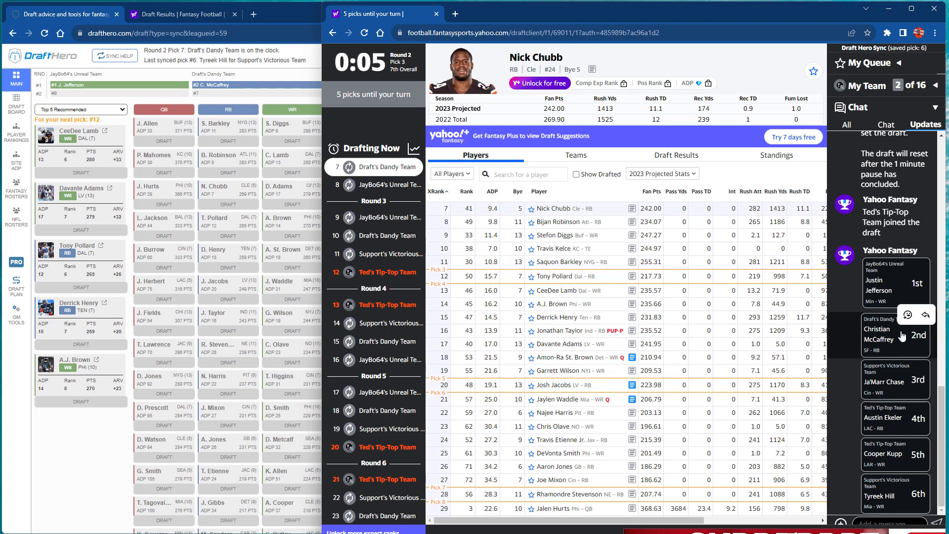
left_click(686, 157)
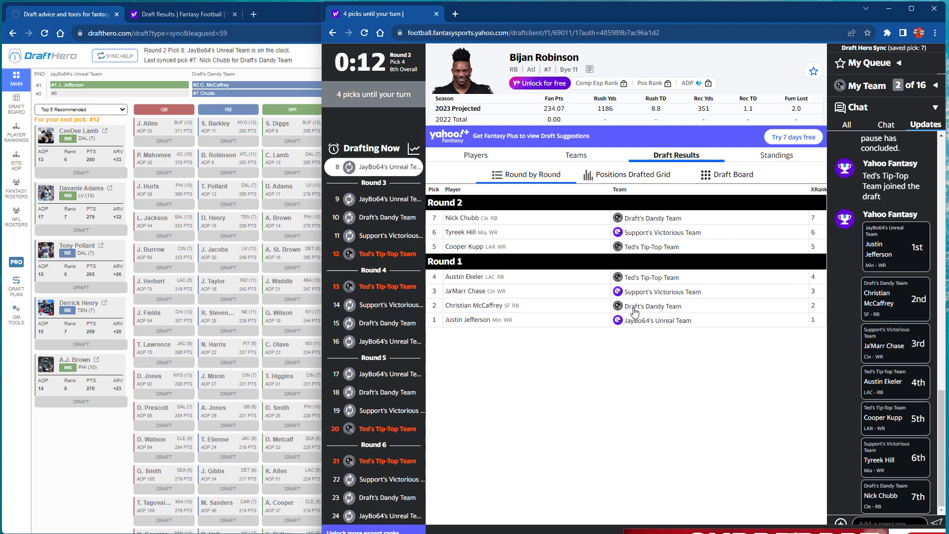
Step: Reload the Yahoo draft room, dismiss the Fantasy Plus promotion, and review Draft Results before returning to Players
left_click(364, 32)
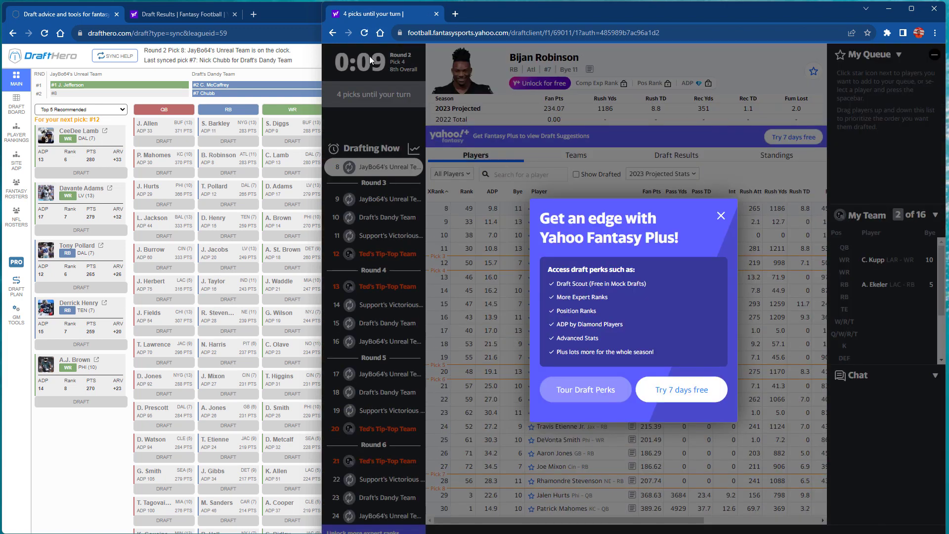
left_click(721, 216)
left_click(677, 155)
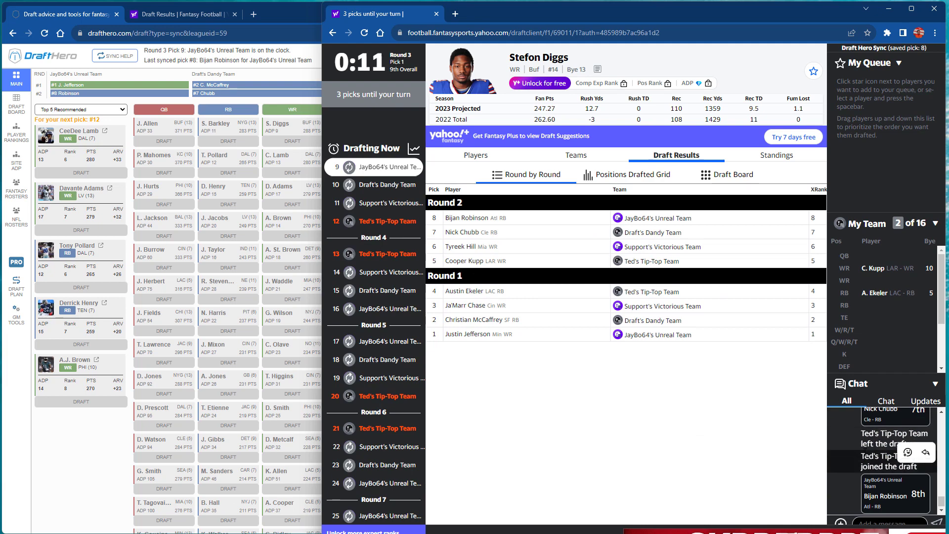
left_click(477, 156)
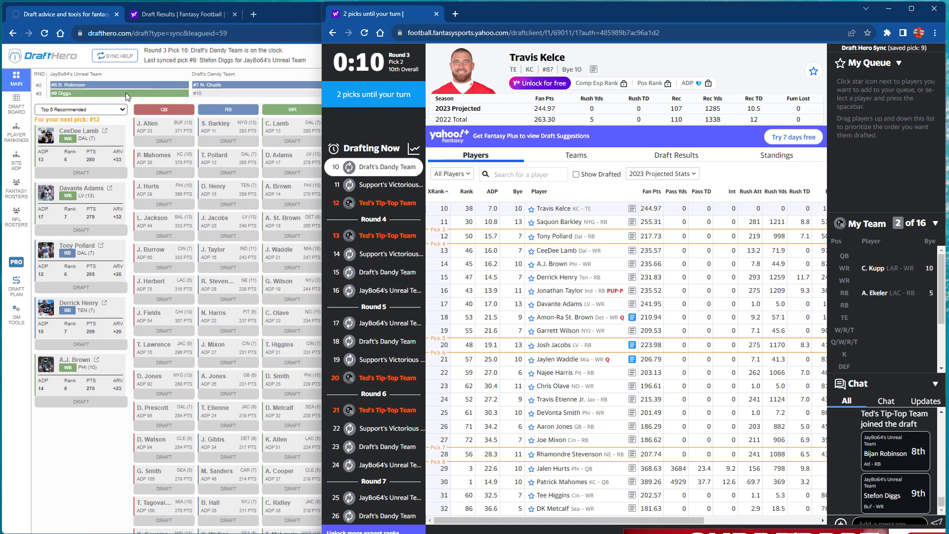
Step: Run Sync Draft Now from Draft Hero's sync controls, then restart the draft sync and confirm
left_click(307, 69)
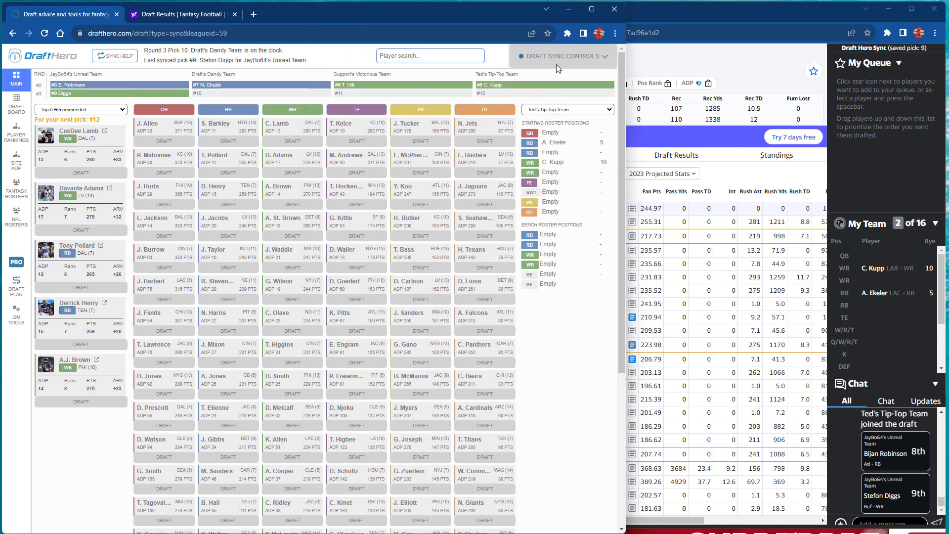
left_click(539, 59)
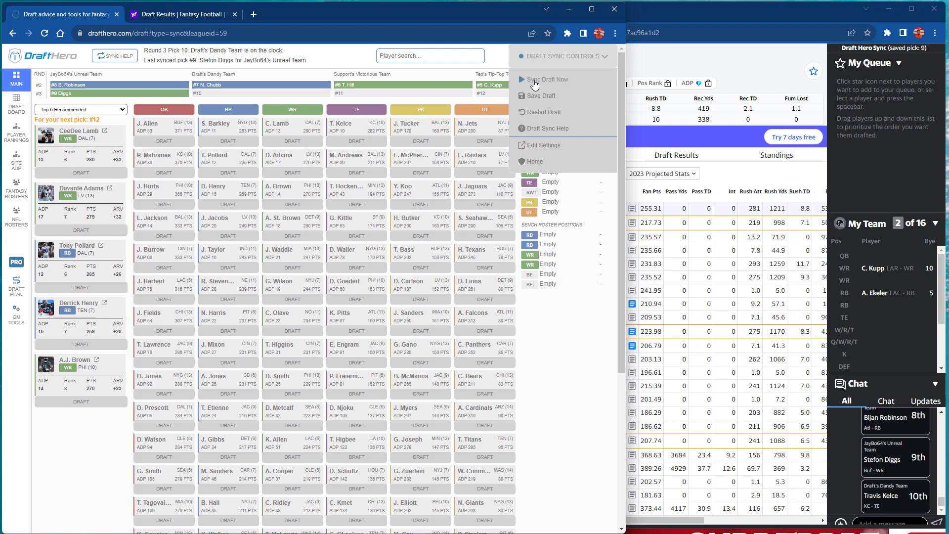
left_click(541, 80)
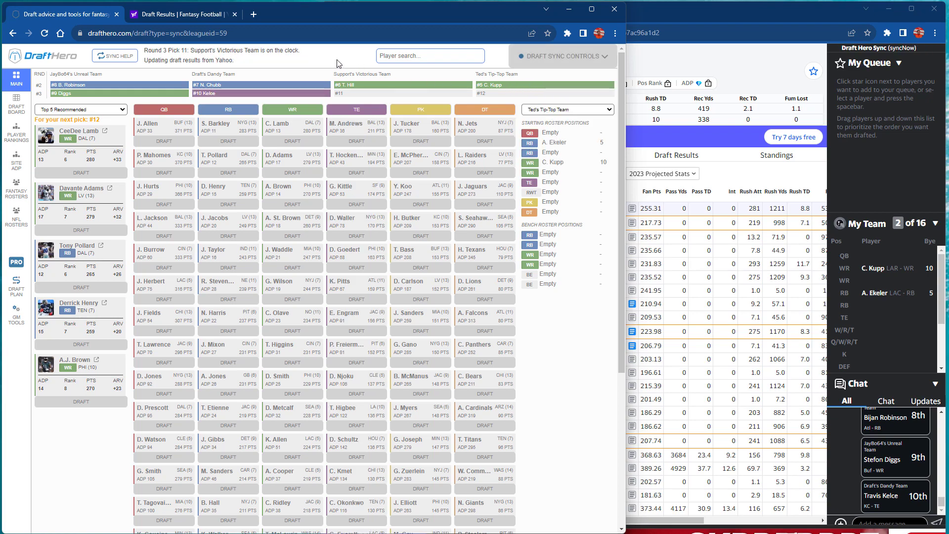
left_click(49, 34)
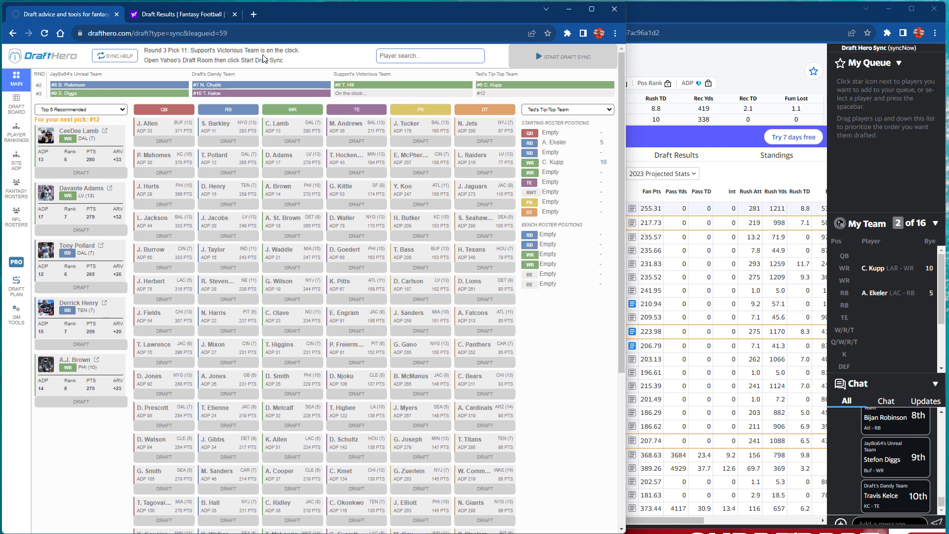
left_click(547, 60)
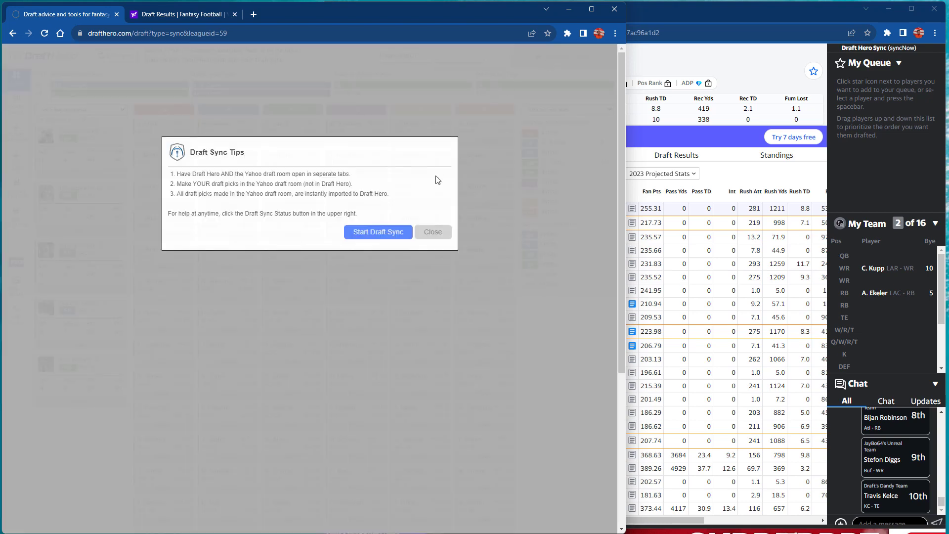
left_click(393, 231)
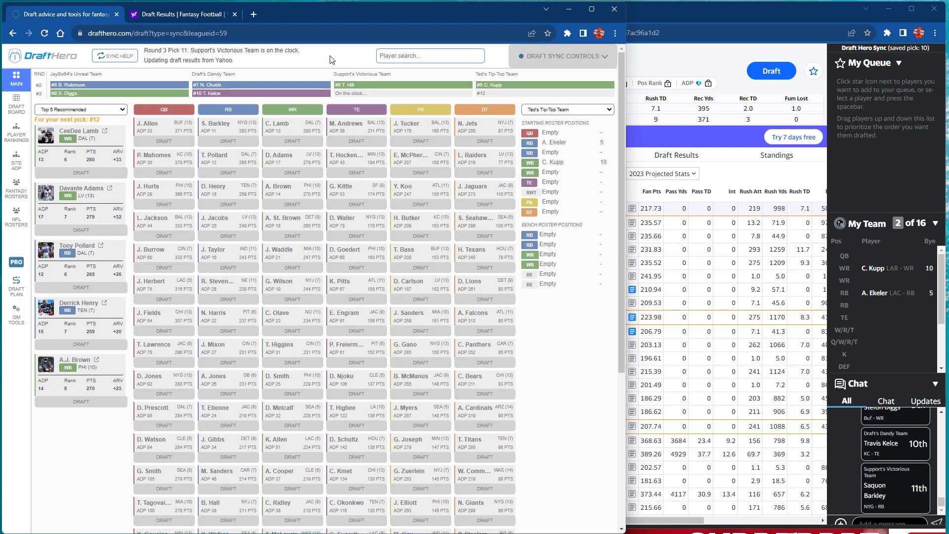
Step: Accept Draft Hero's CeeDee Lamb recommendation and draft him with pick 12 in Yahoo
left_click(663, 15)
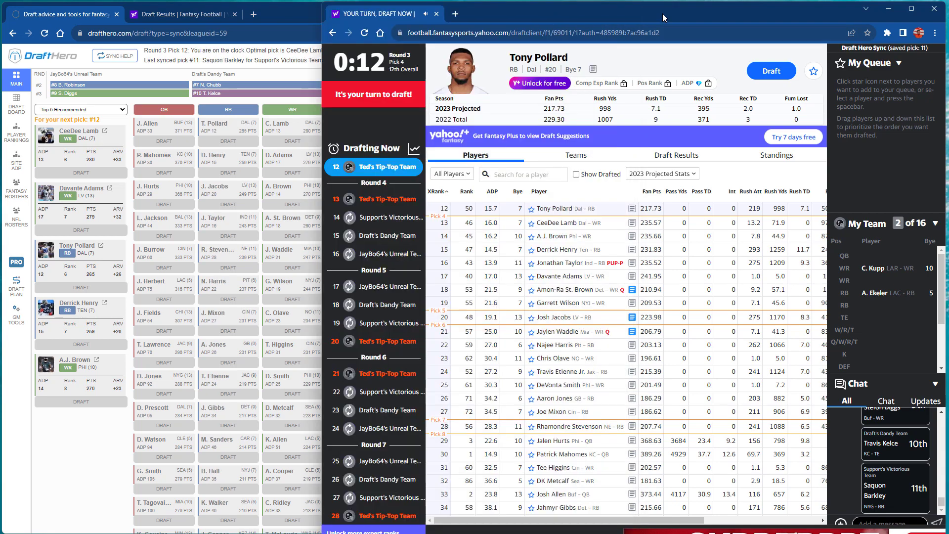
left_click(227, 176)
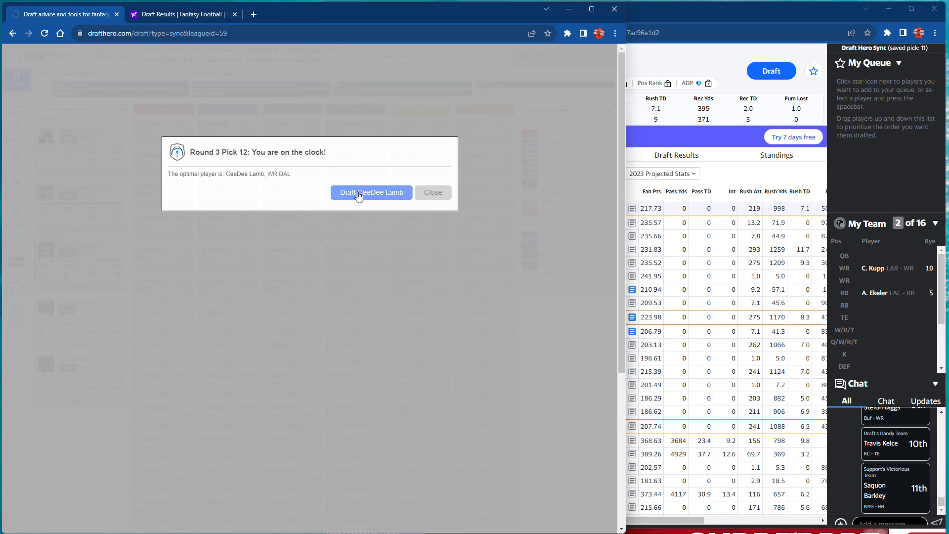
left_click(407, 196)
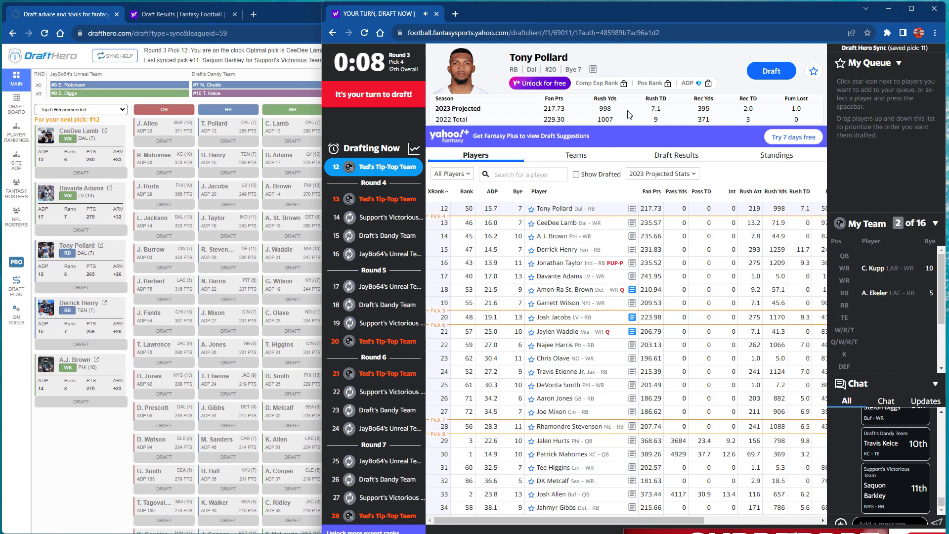
left_click(556, 223)
left_click(779, 78)
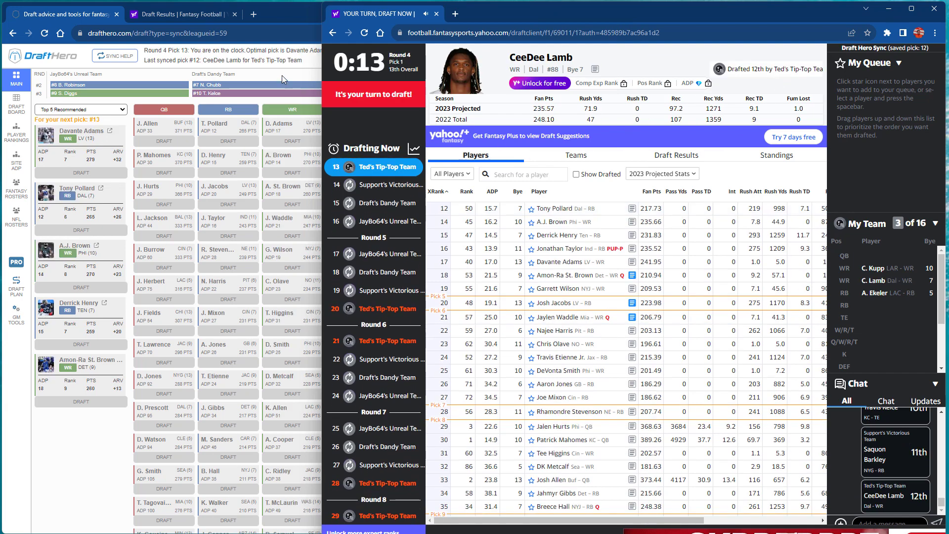
Step: Dismiss the pick 13 recommendation and draft Davante Adams in Yahoo
left_click(272, 154)
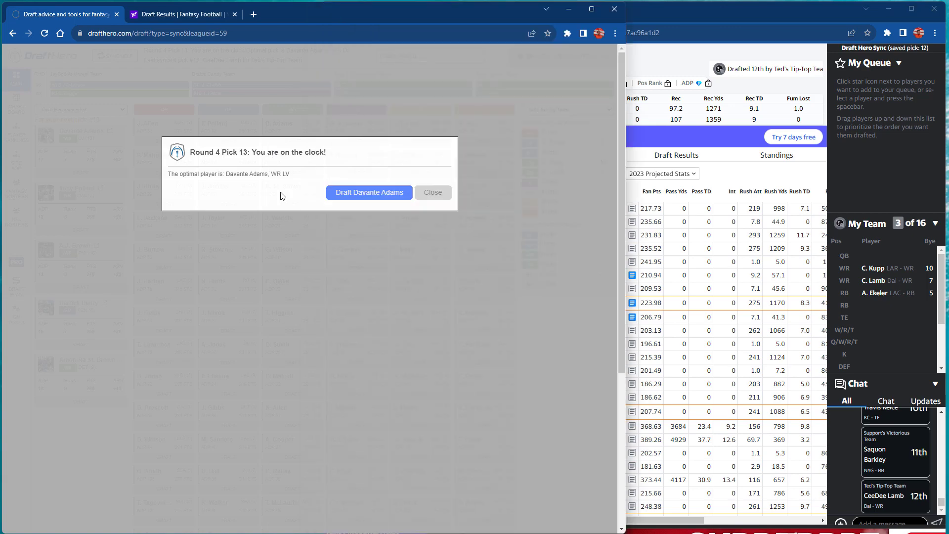
left_click(434, 194)
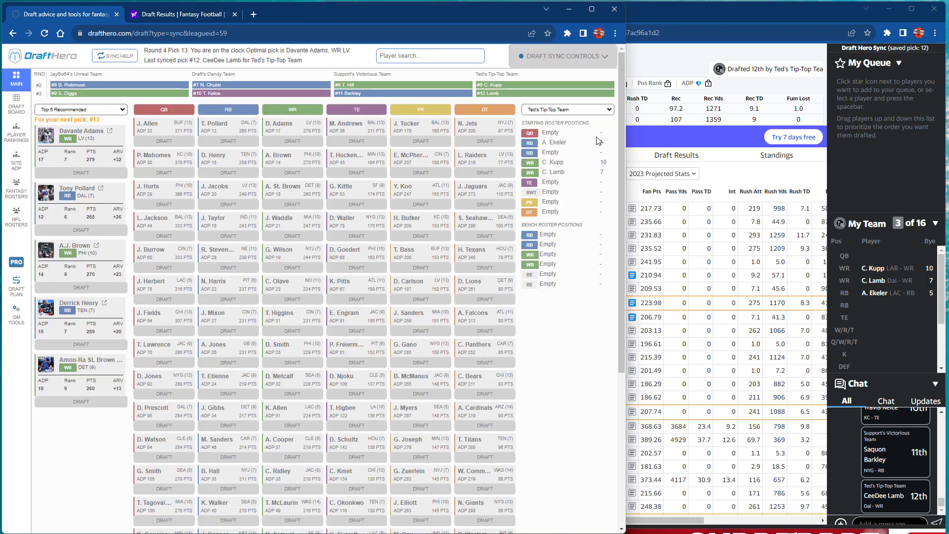
left_click(695, 66)
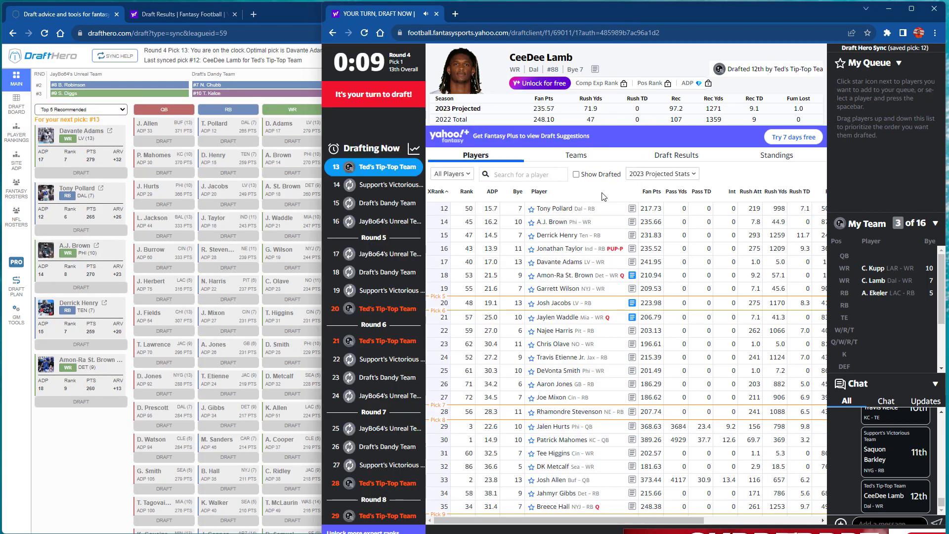
left_click(549, 263)
left_click(772, 71)
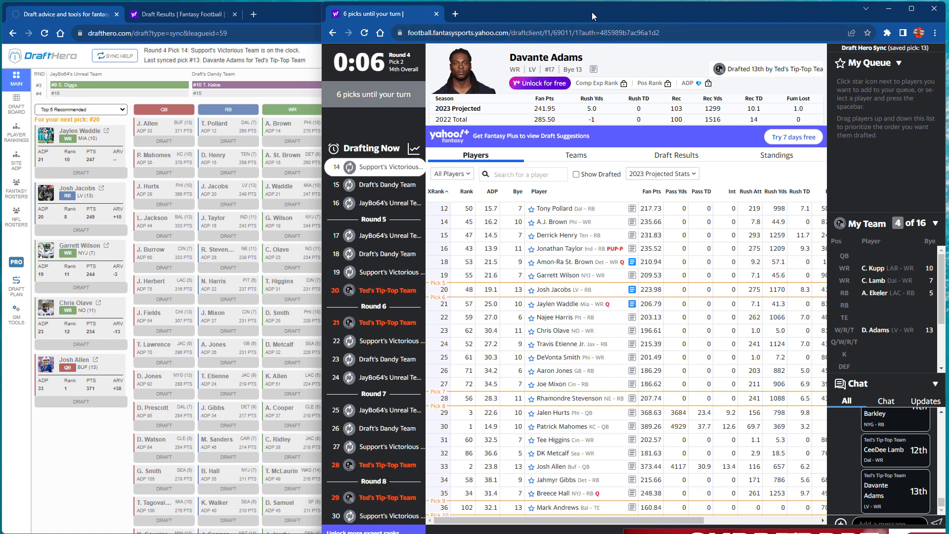
Step: Show the full draft board, place Yahoo at lower right, and draft Jaylen Waddle with pick 21
left_click(17, 105)
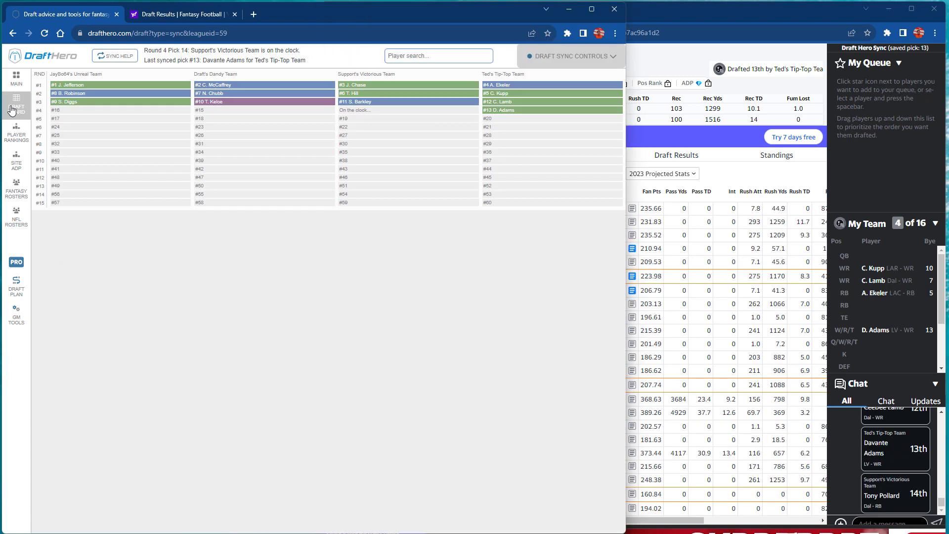
left_click_drag(702, 24, 672, 228)
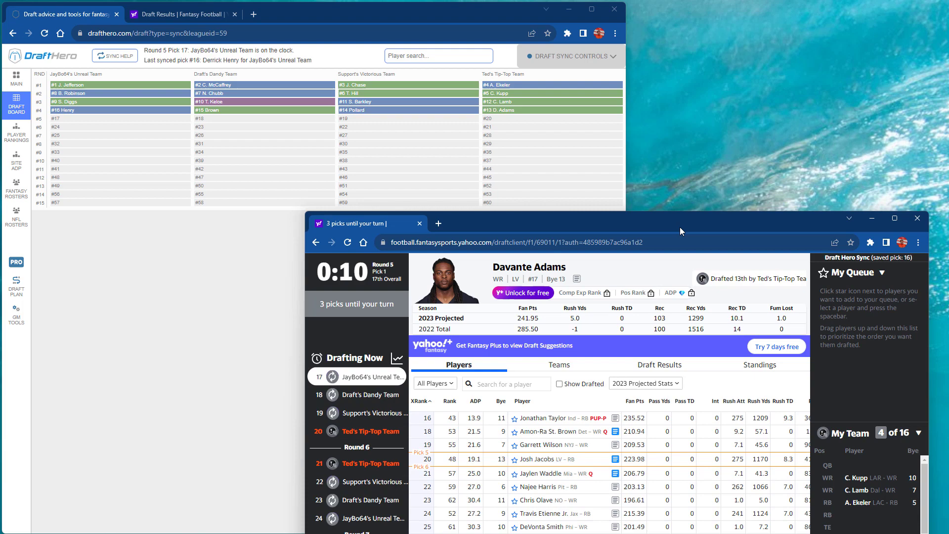
left_click(660, 364)
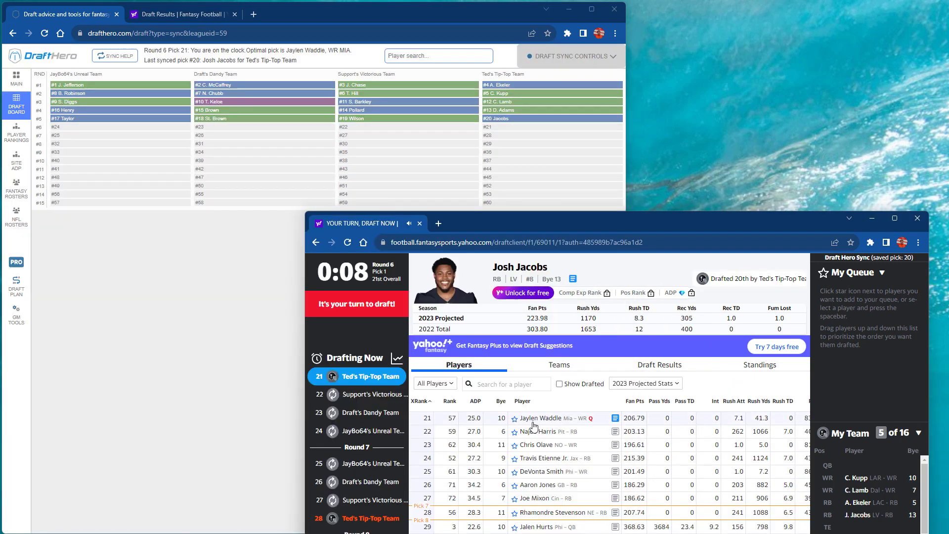
left_click(534, 426)
left_click(670, 271)
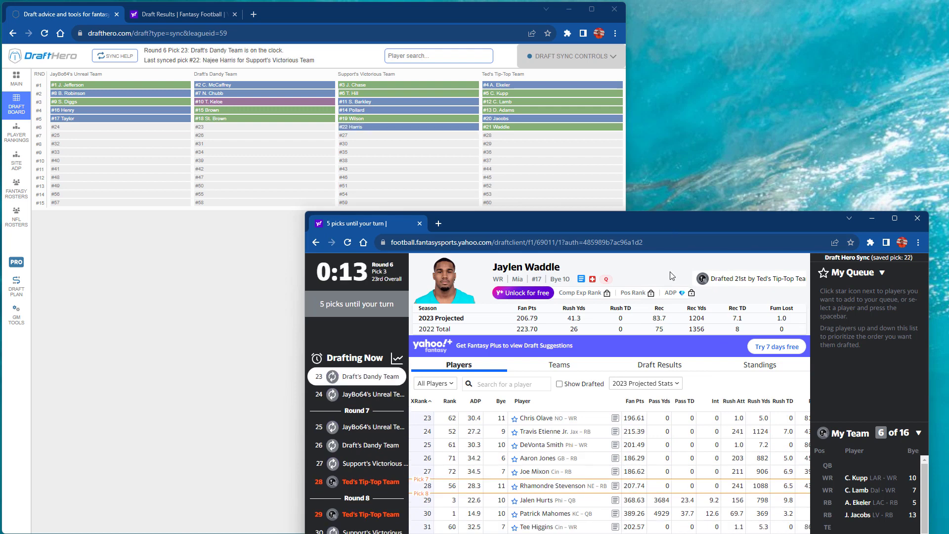
Step: Dismiss Draft Hero's alerts, draft Amari Cooper with pick 45, and return to Draft Hero's main view
left_click(650, 366)
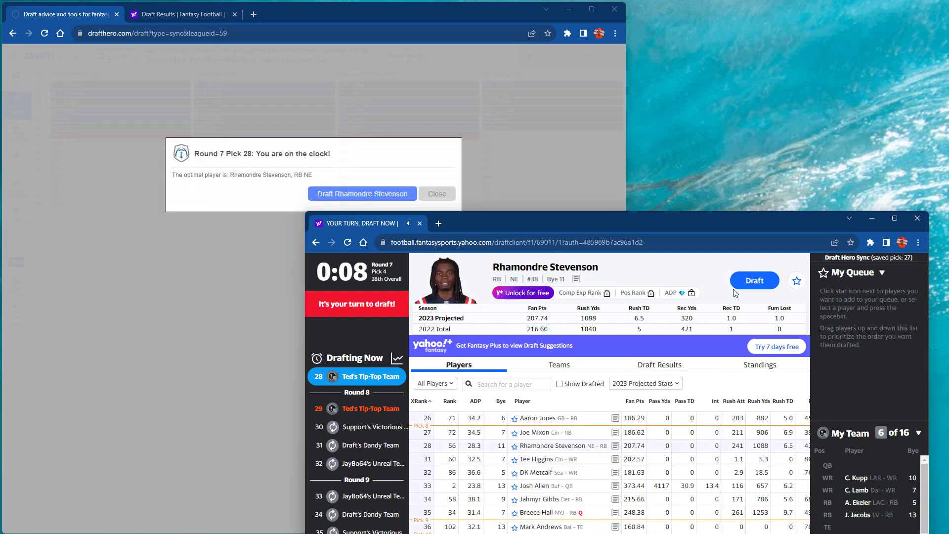
left_click(434, 202)
left_click(659, 272)
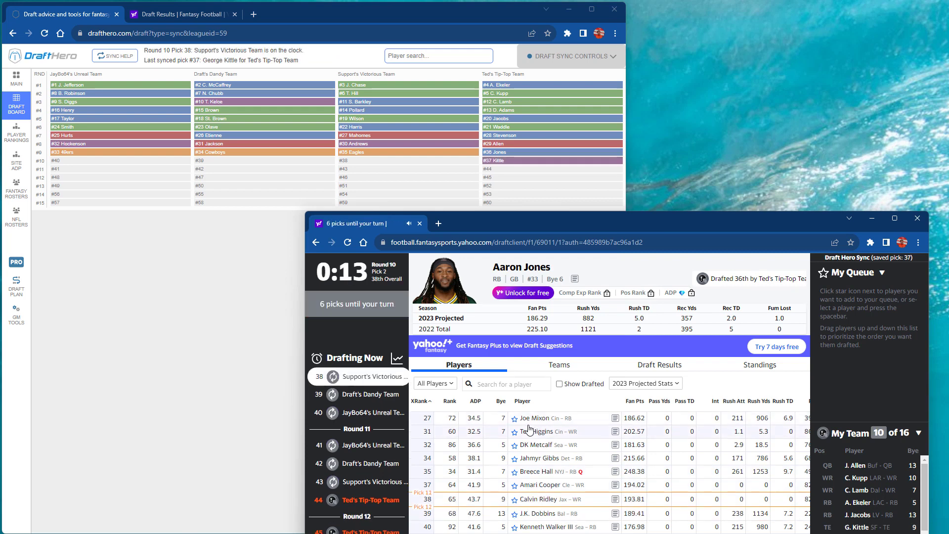
left_click(623, 366)
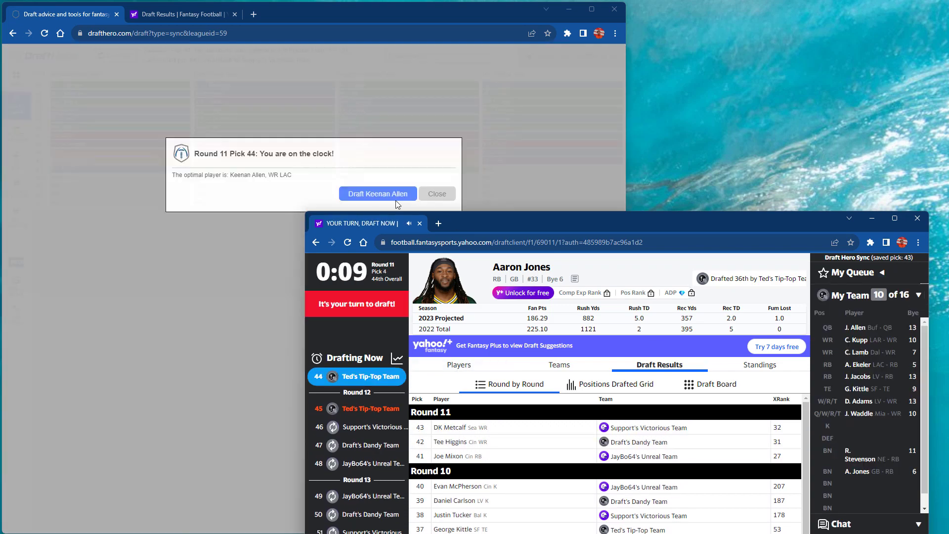
left_click(396, 200)
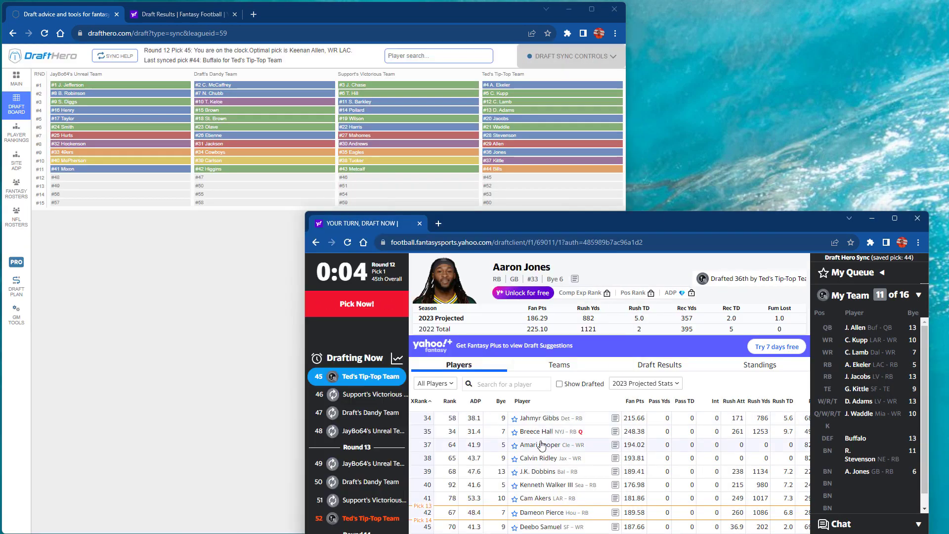
left_click(542, 445)
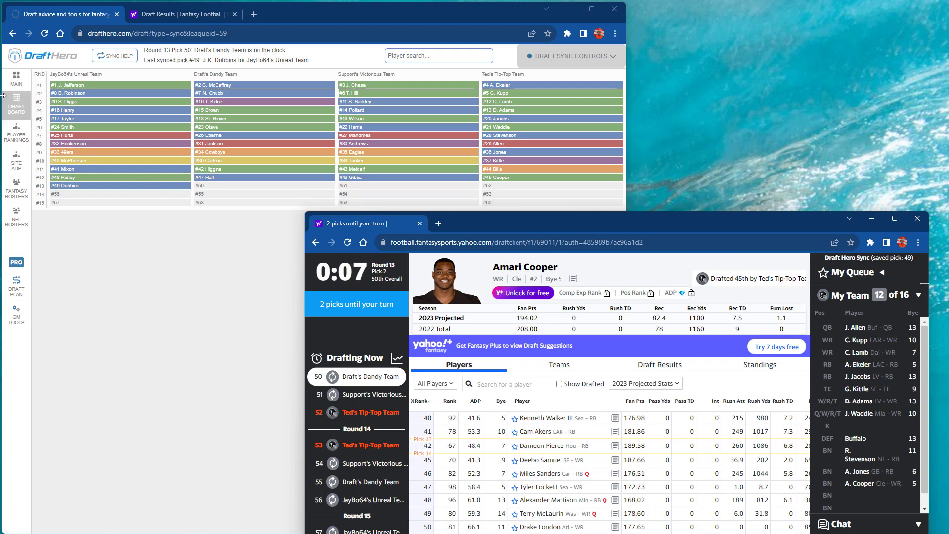
left_click(16, 84)
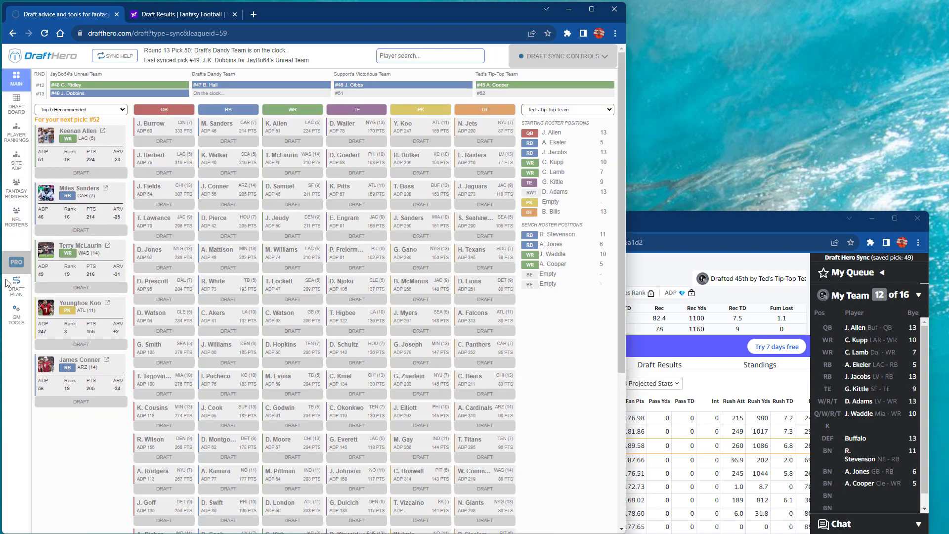
Step: Review Draft Hero's round-by-round draft plan and dismiss the round 13 Keenan Allen alert
left_click(16, 286)
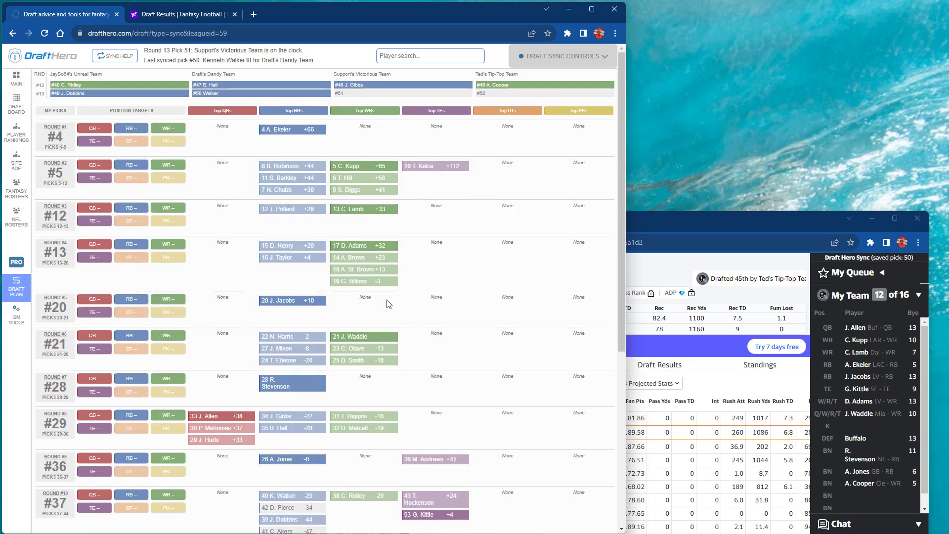
scroll(378, 307, "down", 6)
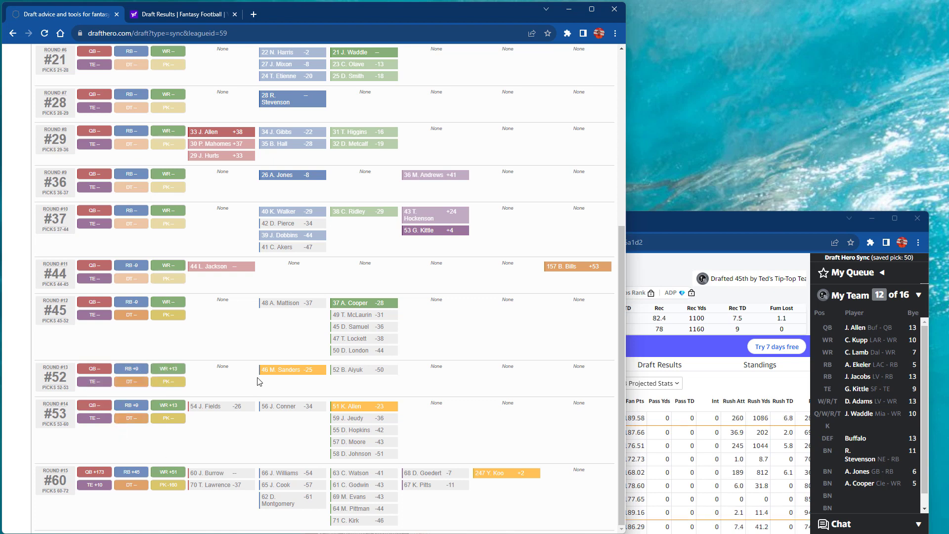
scroll(258, 381, "up", 6)
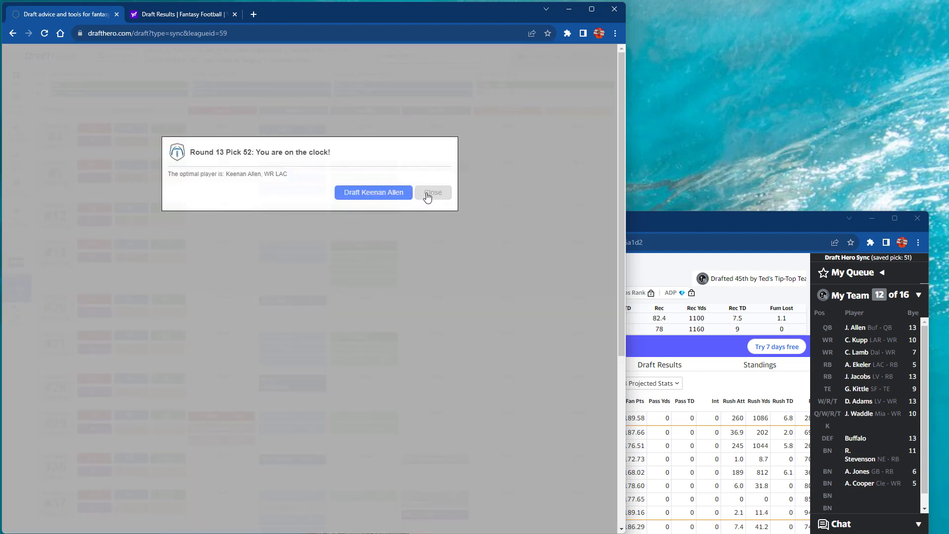
left_click(428, 197)
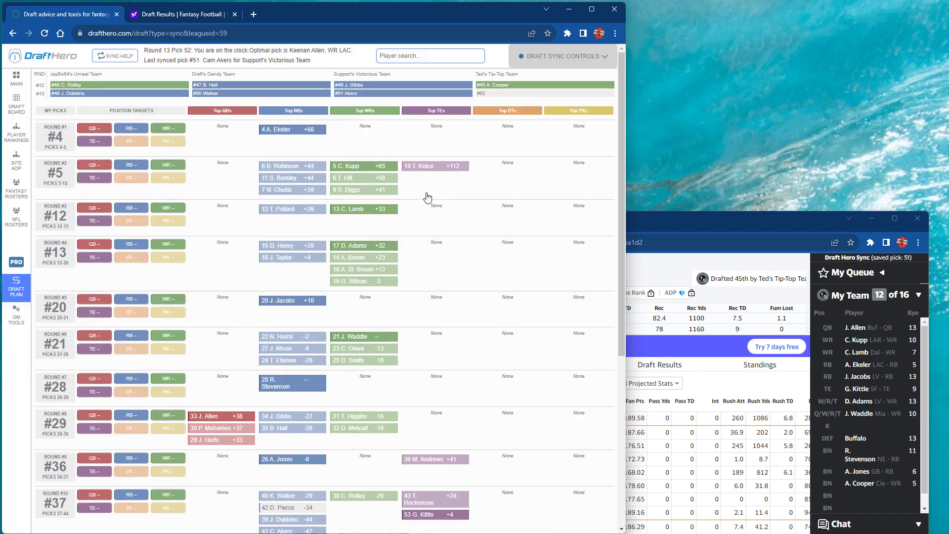
Step: Draft Keenan Allen with the 52nd pick in Yahoo
left_click(672, 218)
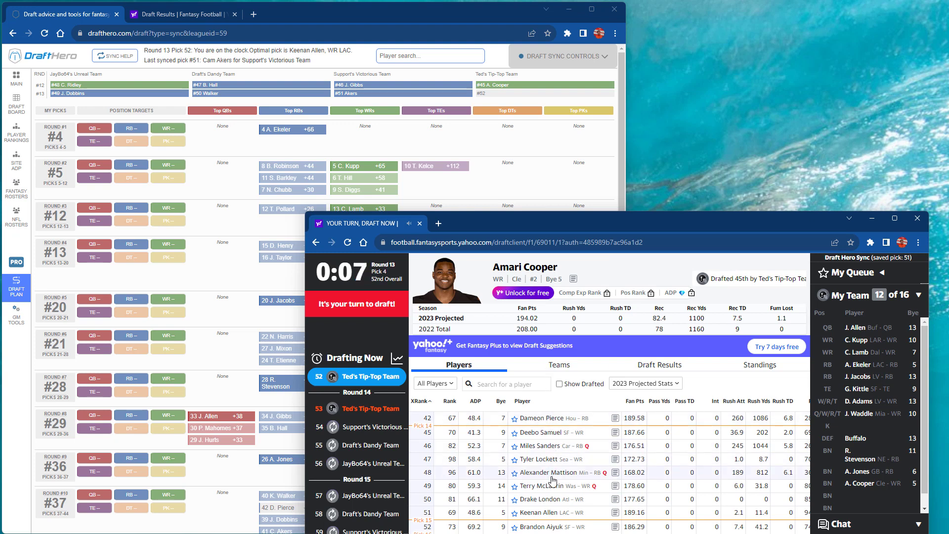
left_click(541, 512)
left_click(731, 285)
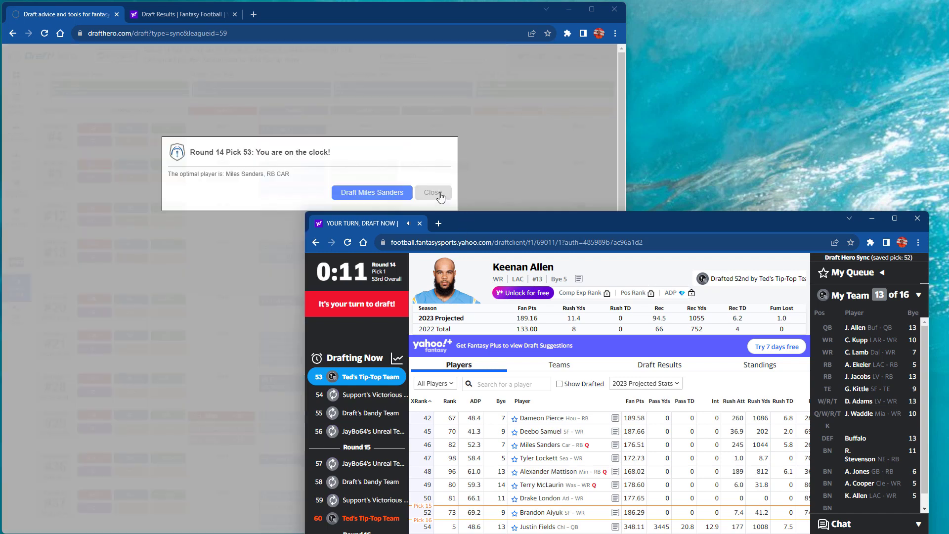
Step: Dismiss Draft Hero's round 14 alert and draft Miles Sanders with the 53rd pick
left_click(440, 198)
left_click(634, 277)
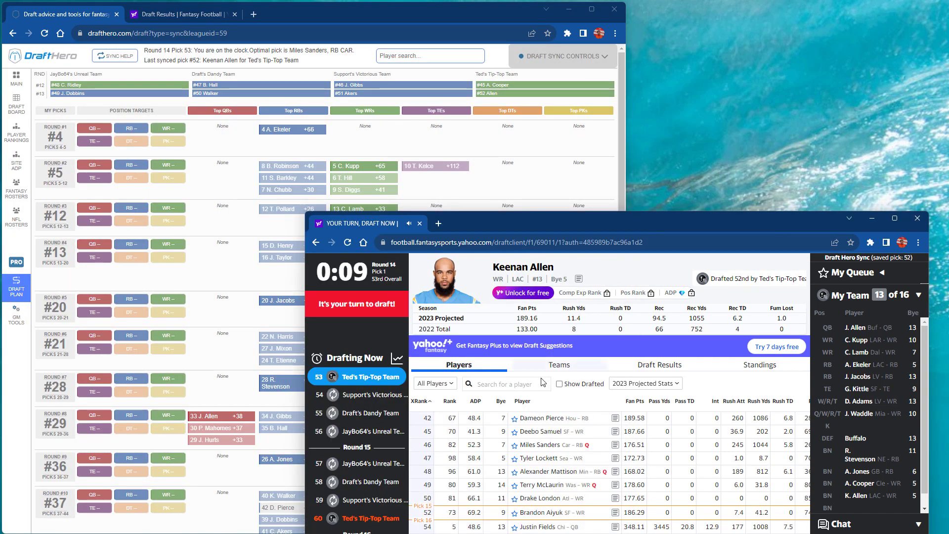
left_click(525, 445)
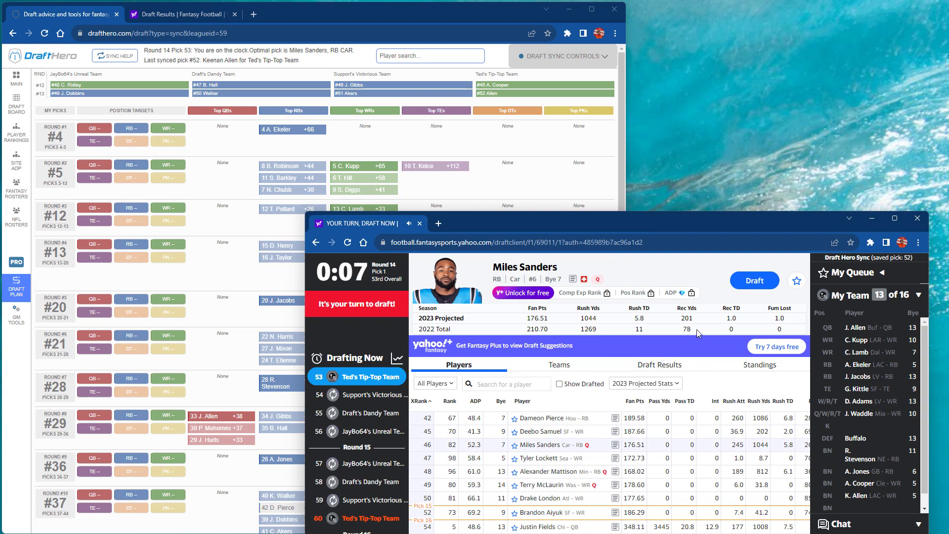
left_click(737, 282)
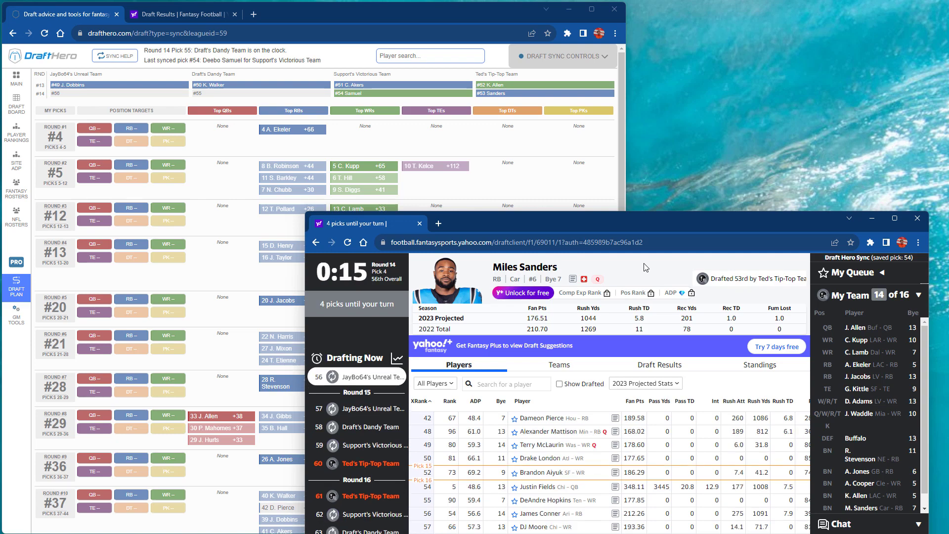
Step: Check the draft results, then draft Dameon Pierce with the 61st pick
left_click(660, 364)
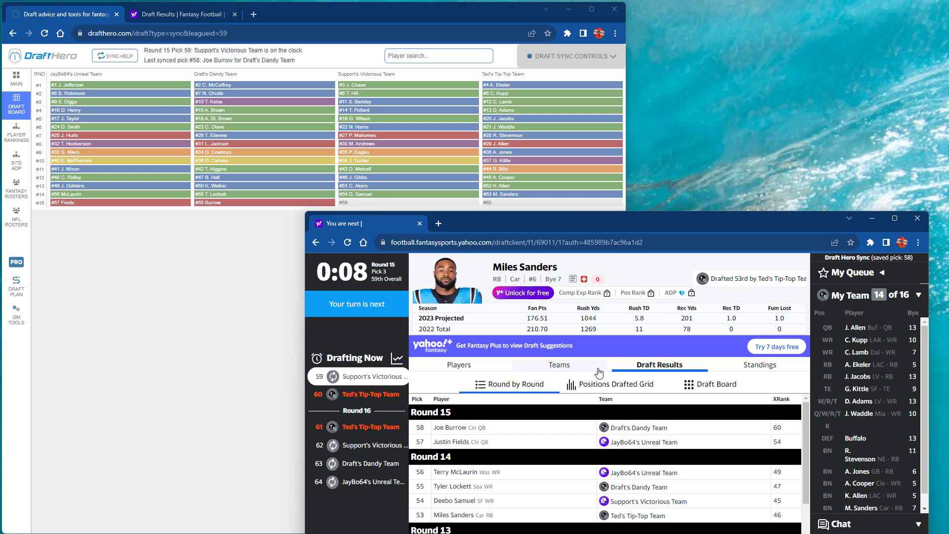
left_click(484, 368)
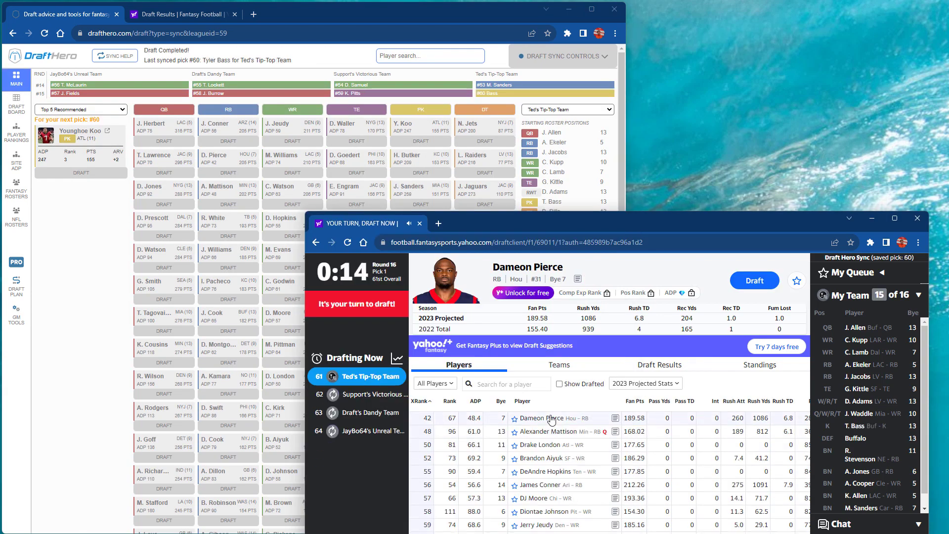
left_click(755, 280)
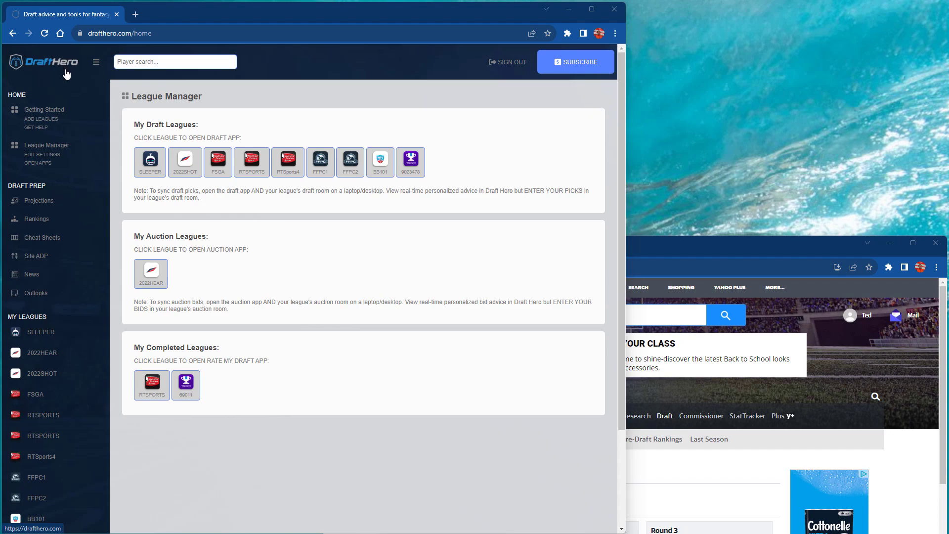
Step: Generate the Rate My Draft report for Yahoo league 69011 and scroll through the pick ratings
left_click(188, 389)
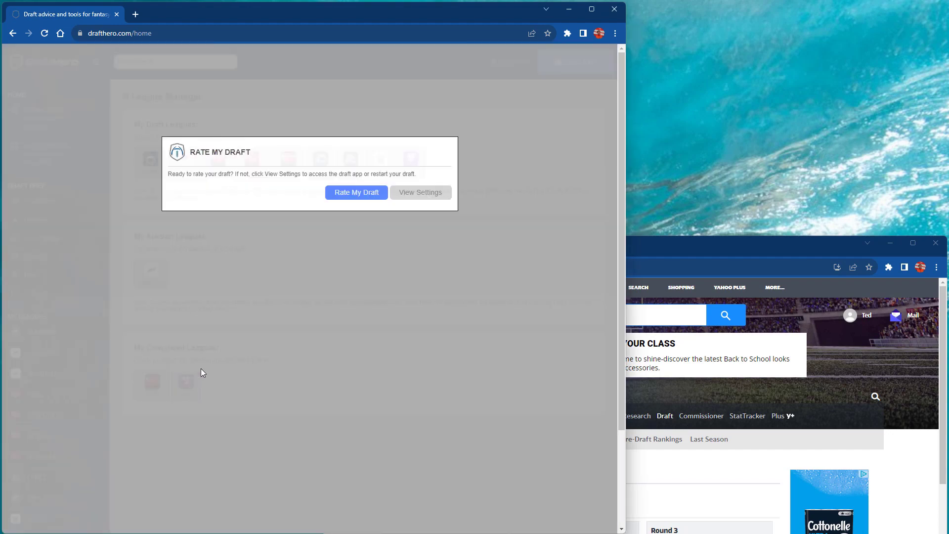
left_click(356, 193)
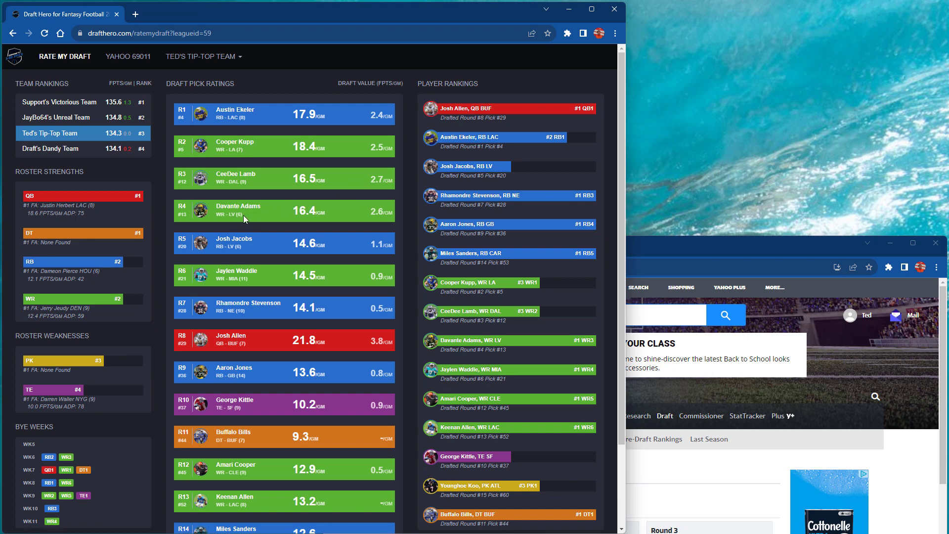
scroll(223, 229, "down", 2)
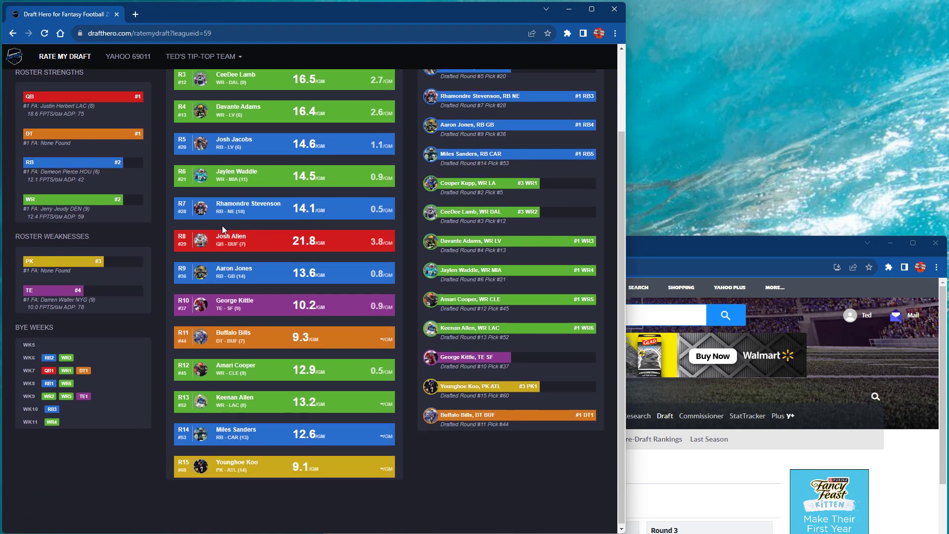
scroll(222, 230, "up", 1)
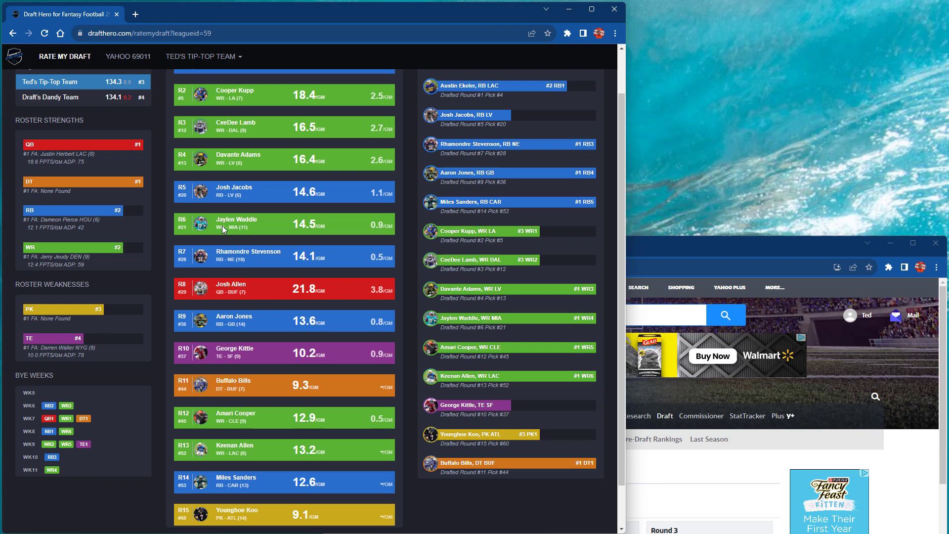
scroll(222, 229, "up", 2)
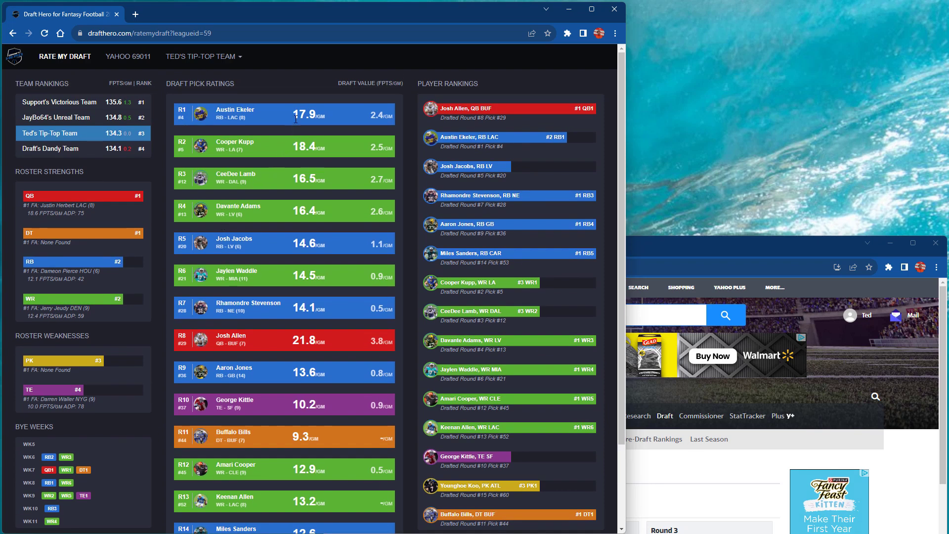